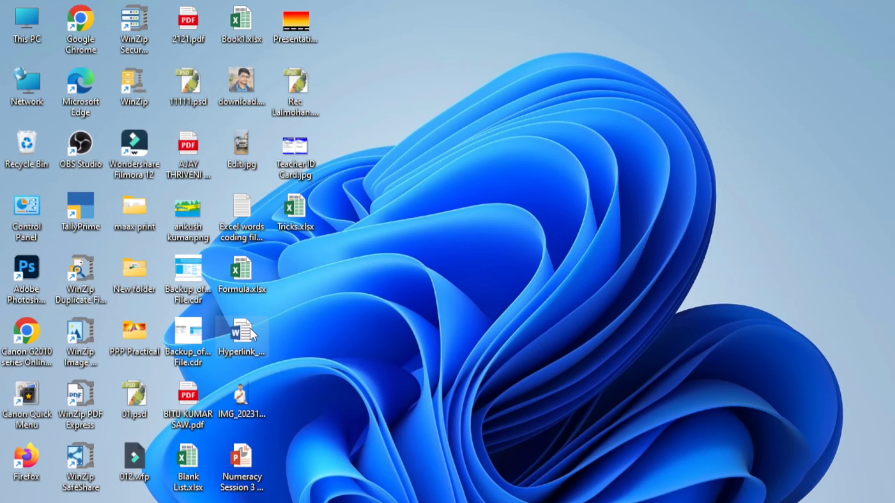
- Open Hyperlink_Bookmarks.docx from the desktop and look through its Google, Facebook, Instagram, WhatsApp and Twitter pages
double_click(250, 331)
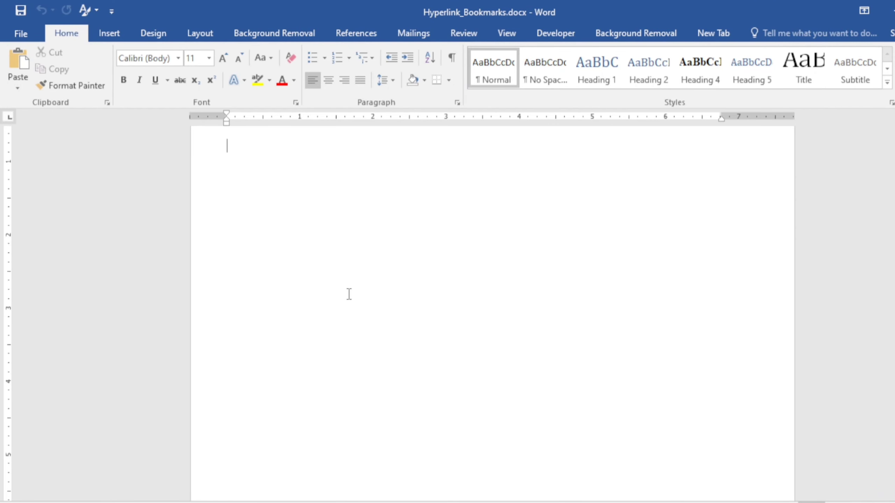
scroll(400, 303, "down", 10)
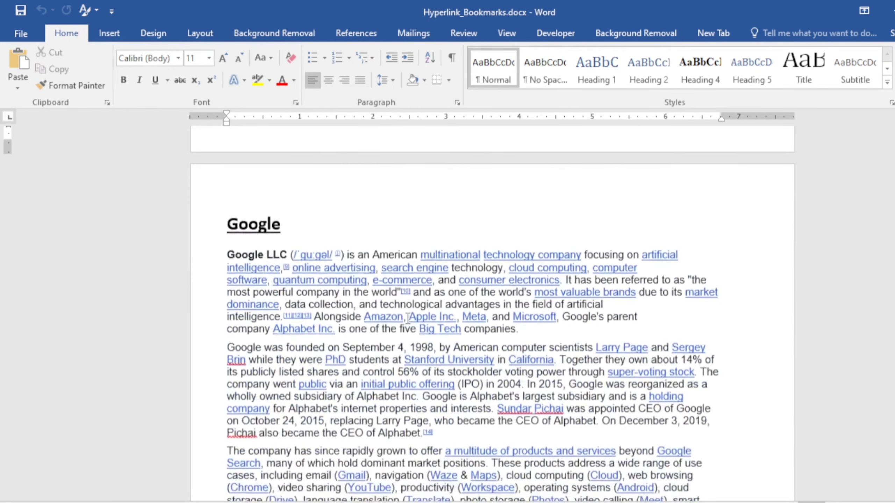
scroll(365, 336, "down", 15)
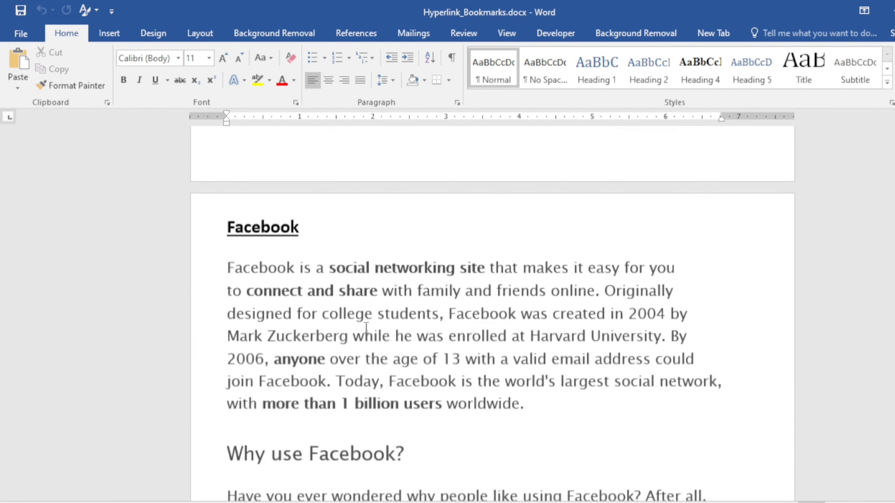
scroll(343, 323, "down", 15)
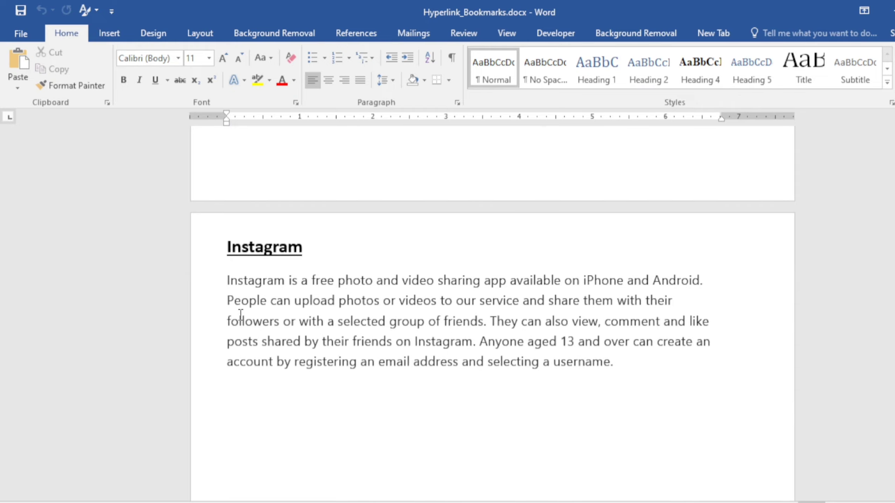
scroll(239, 315, "down", 15)
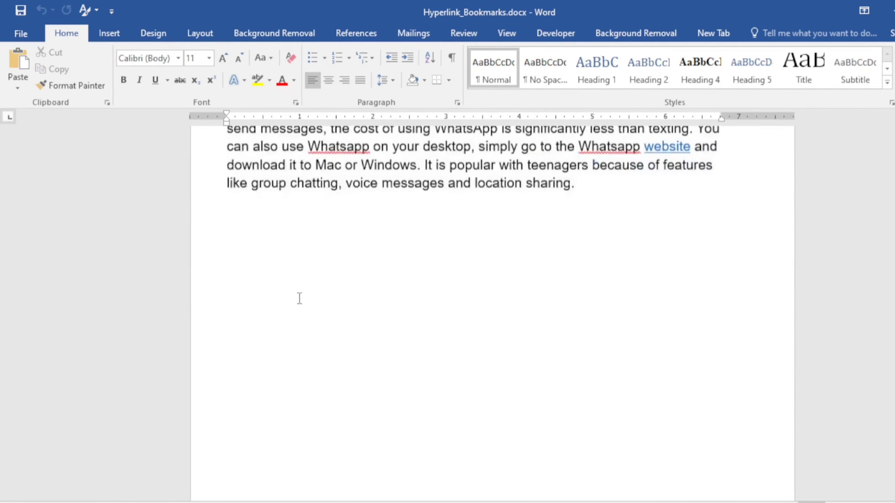
scroll(397, 306, "down", 8)
scroll(396, 310, "up", 10)
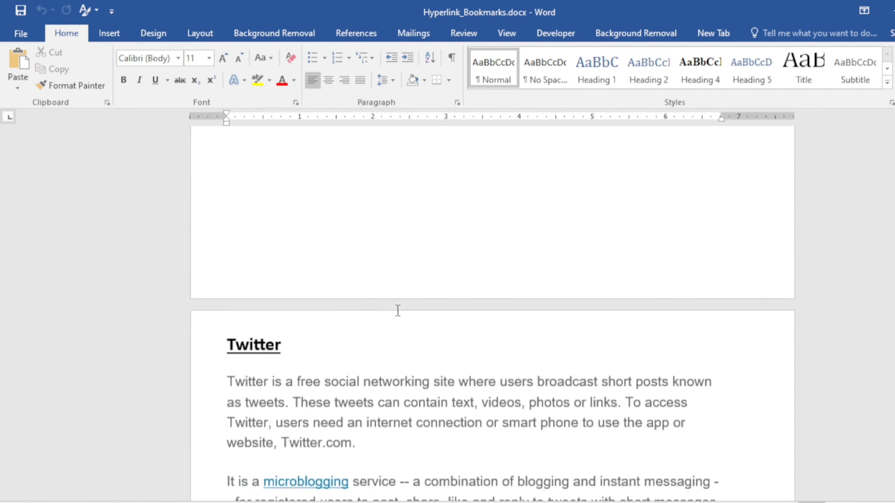
scroll(396, 314, "up", 15)
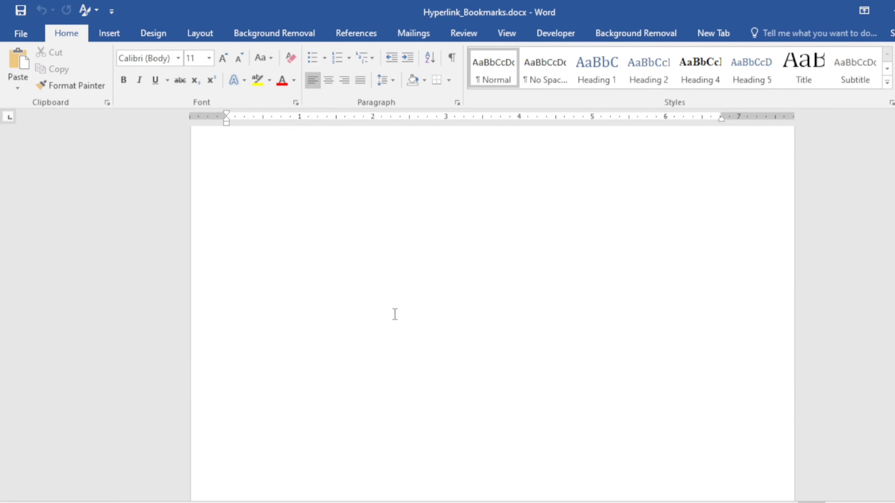
scroll(395, 316, "up", 15)
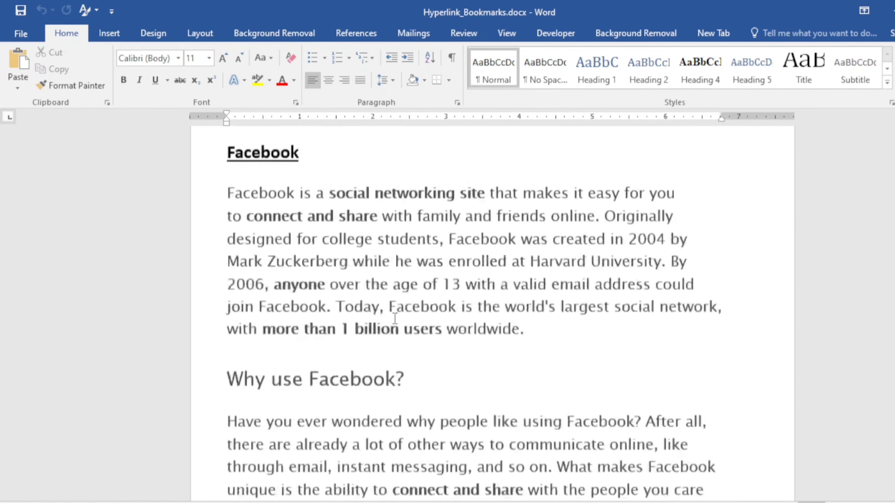
scroll(395, 319, "up", 15)
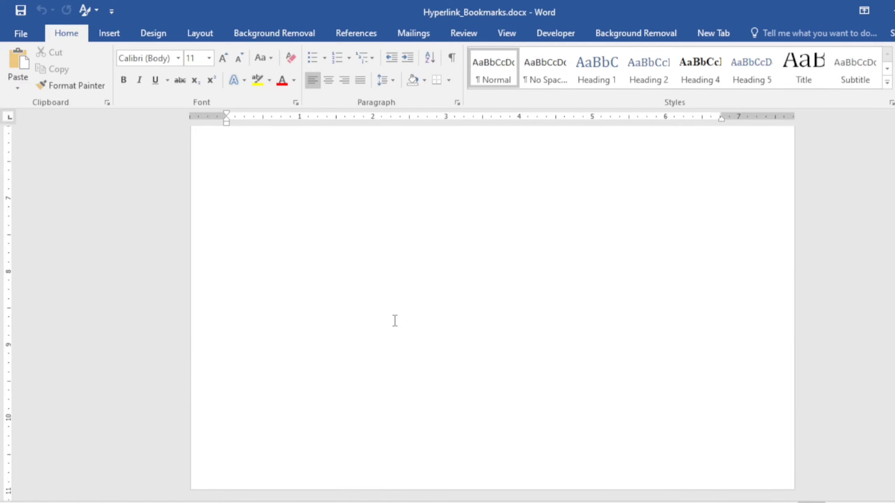
scroll(394, 323, "up", 2)
scroll(402, 331, "down", 5)
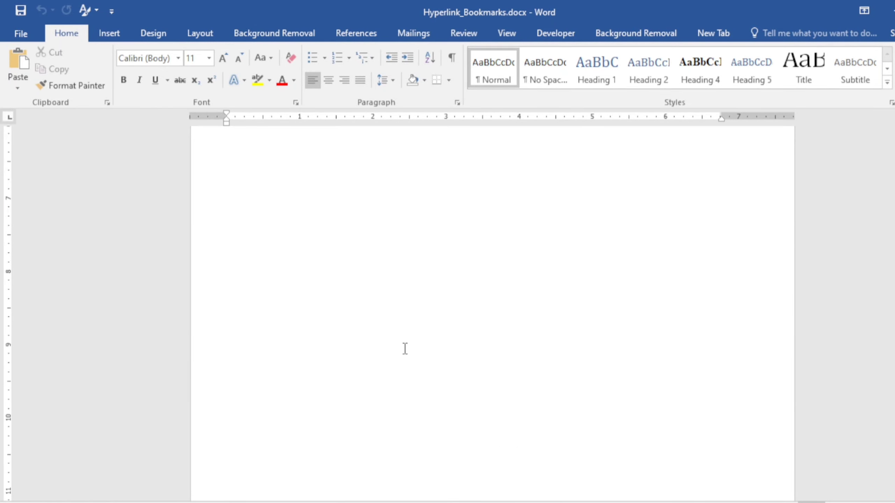
scroll(405, 350, "down", 4)
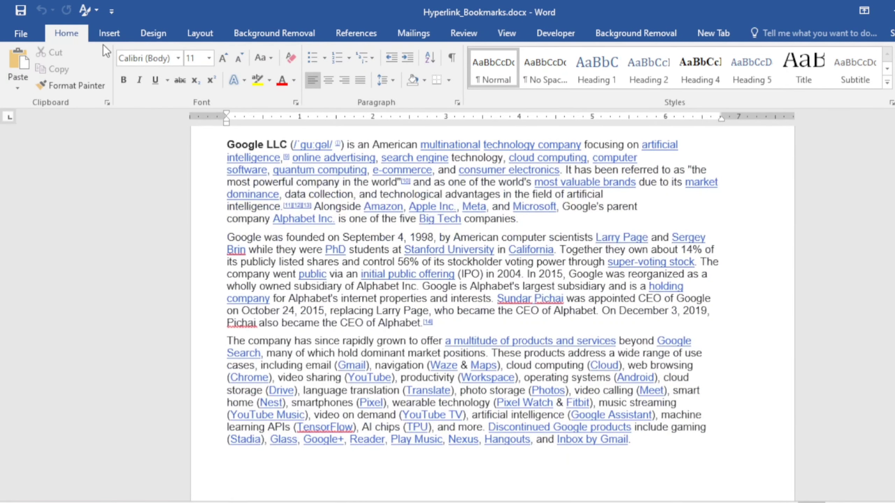
- Select "online." in the first paragraph under the Facebook heading and open the Bookmark dialog for it
left_click(111, 34)
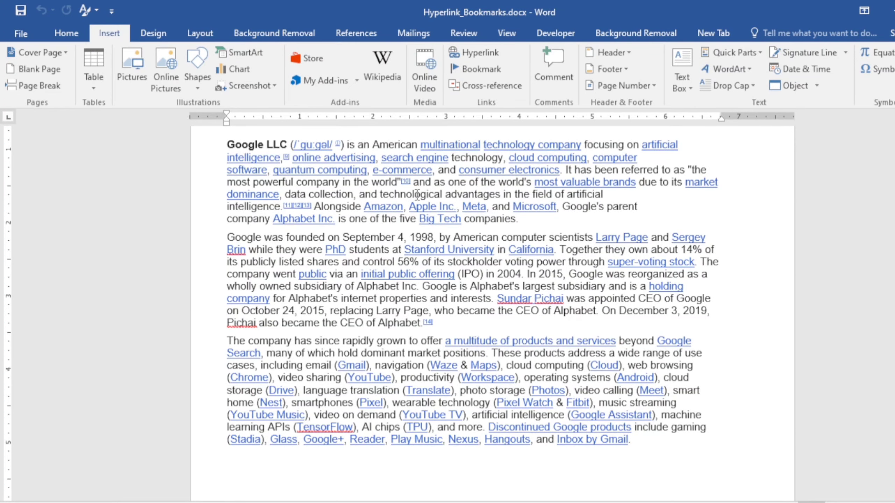
scroll(417, 194, "down", 15)
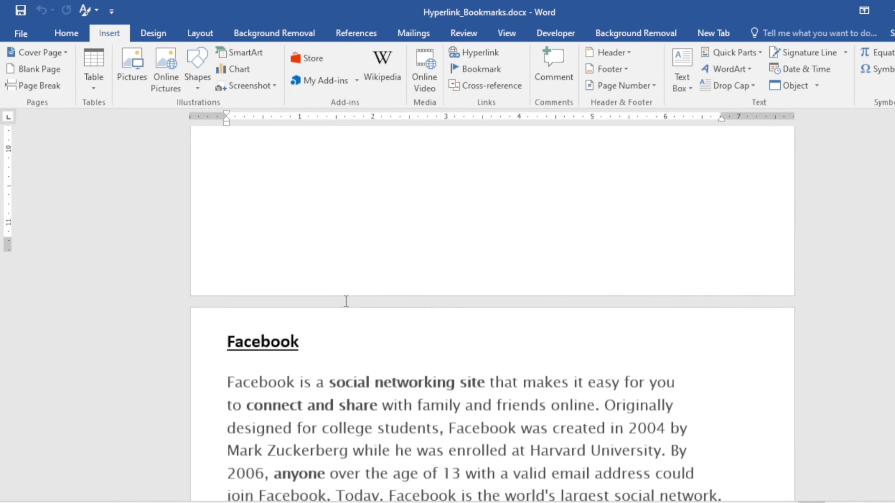
scroll(347, 300, "down", 3)
scroll(358, 319, "down", 2)
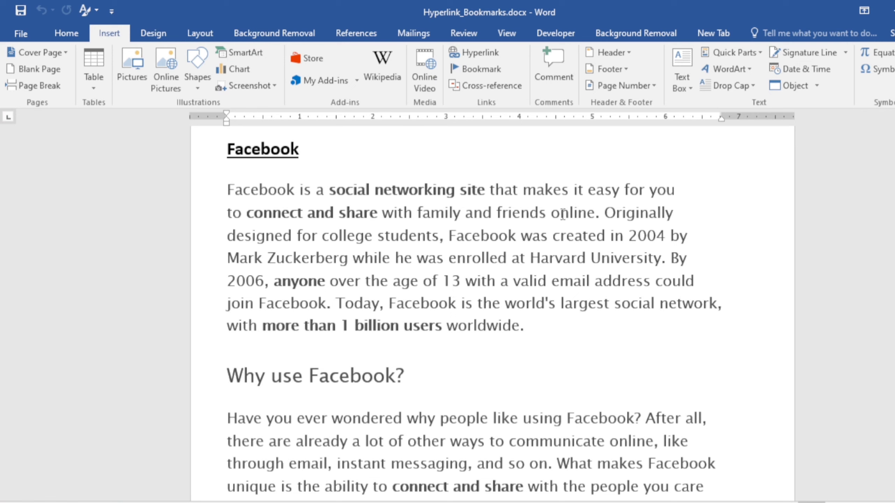
left_click_drag(599, 212, 551, 213)
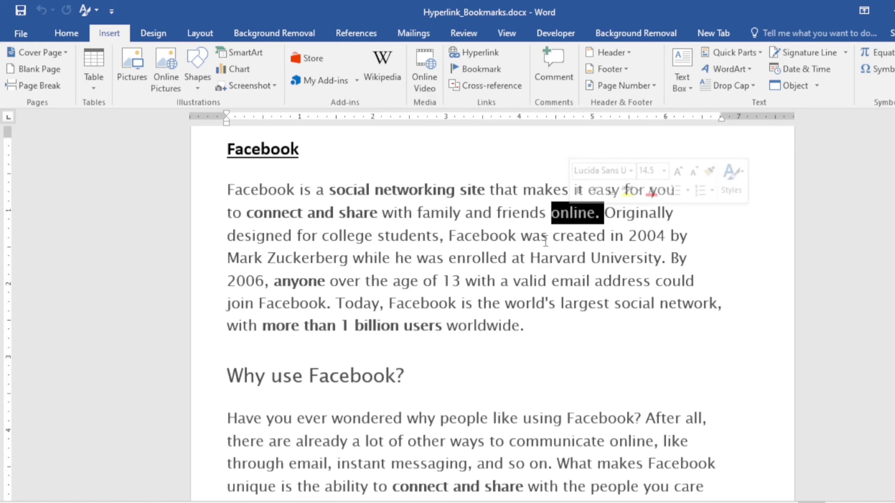
left_click(492, 71)
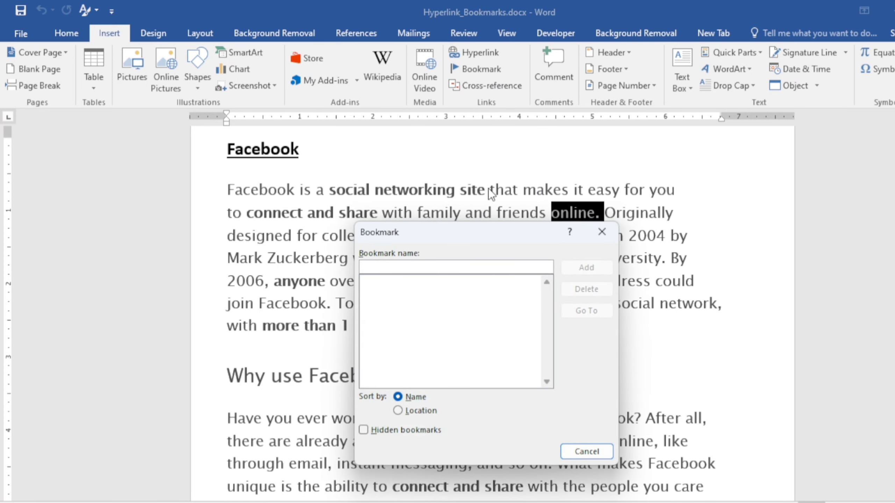
left_click_drag(486, 229, 364, 137)
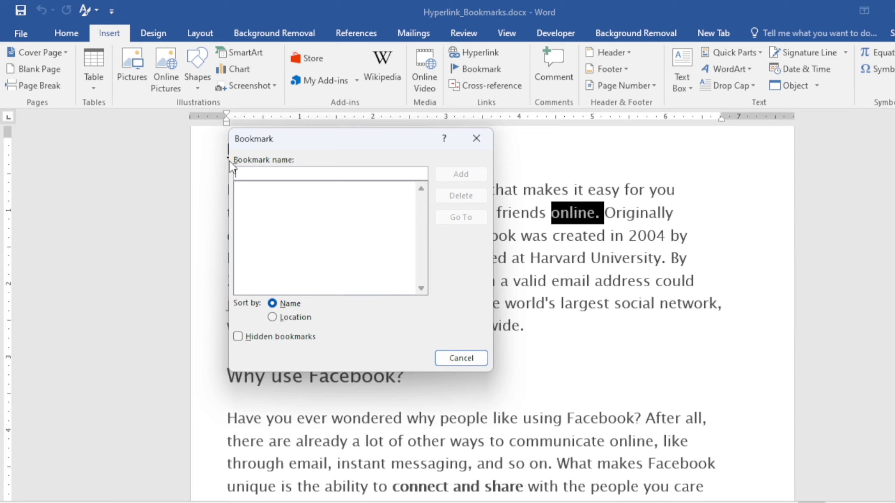
type("Part")
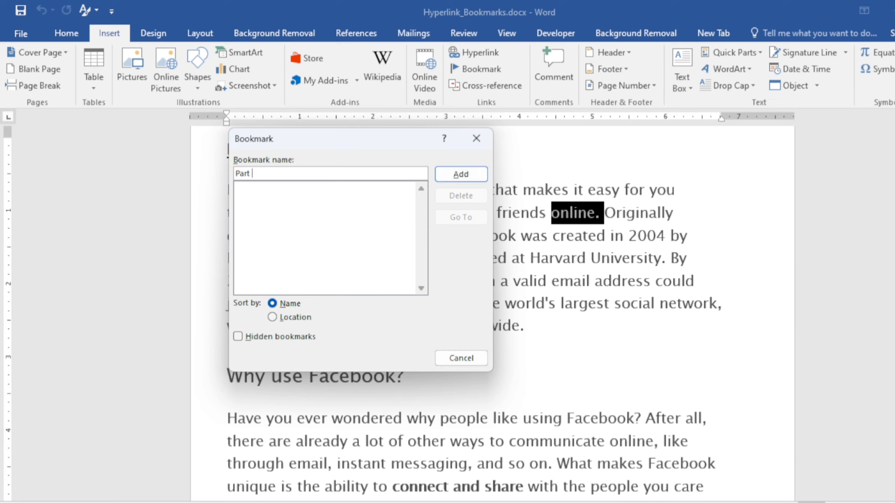
type(" 1")
key("BackSpace")
key("BackSpace")
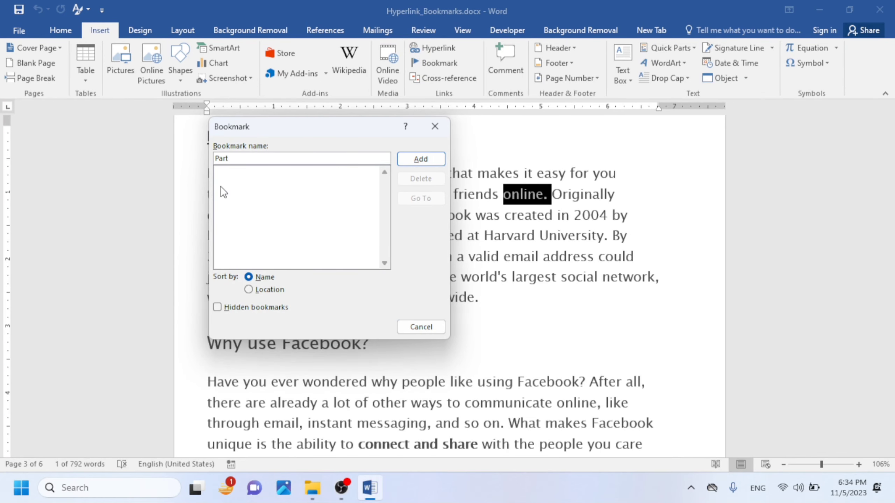
key("BackSpace")
key("BackSpace")
key("BackSpace")
key("BackSpace")
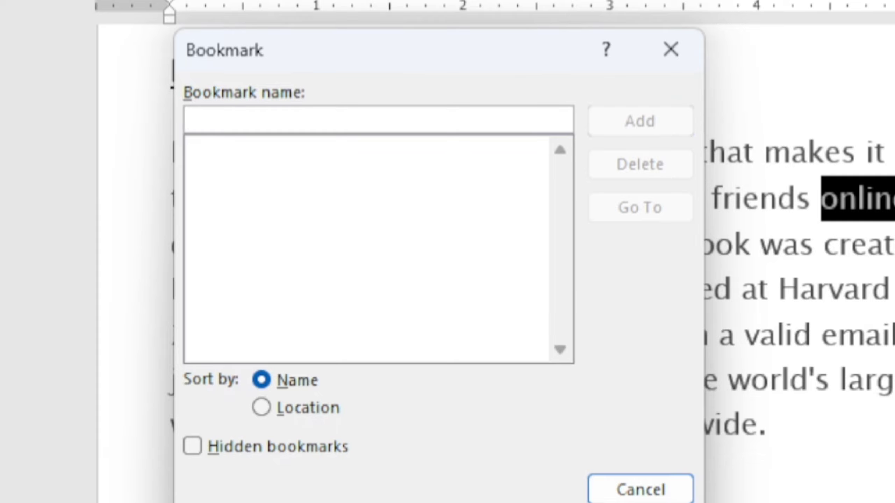
- Add a bookmark named Part1 on the selected text "online." and deselect the text
type("Part")
type(" 1")
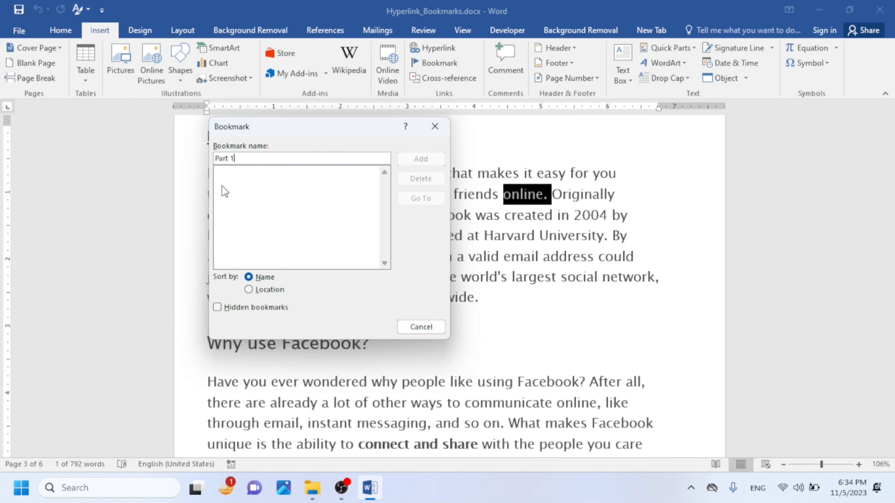
key("BackSpace")
left_click(419, 159)
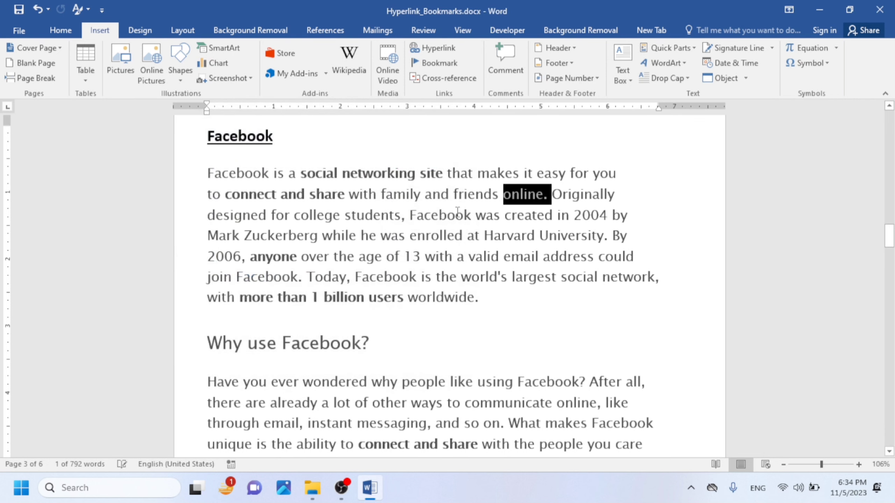
left_click(474, 274)
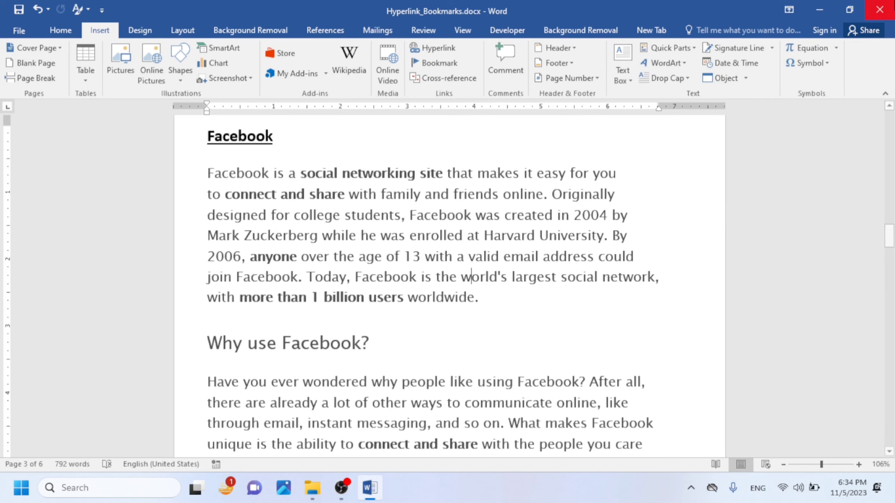
- Close the document, refresh the desktop and reopen Hyperlink_Bookmarks.docx
left_click(879, 9)
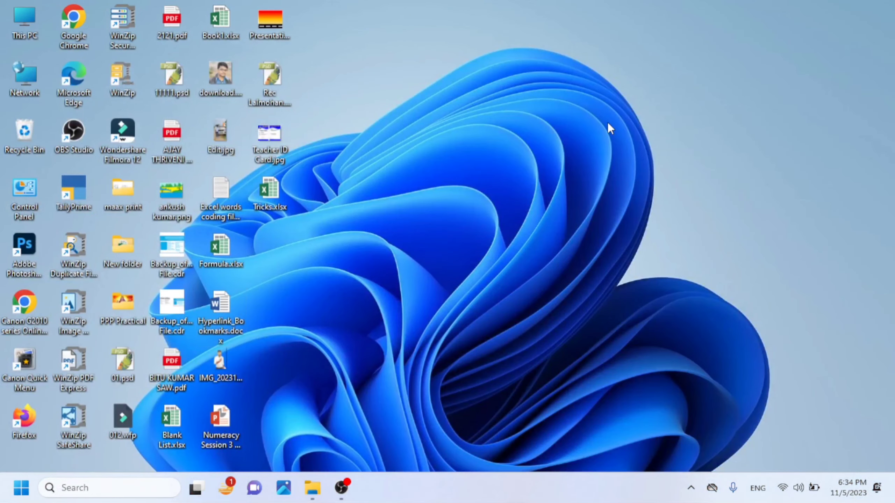
right_click(607, 123)
left_click(636, 173)
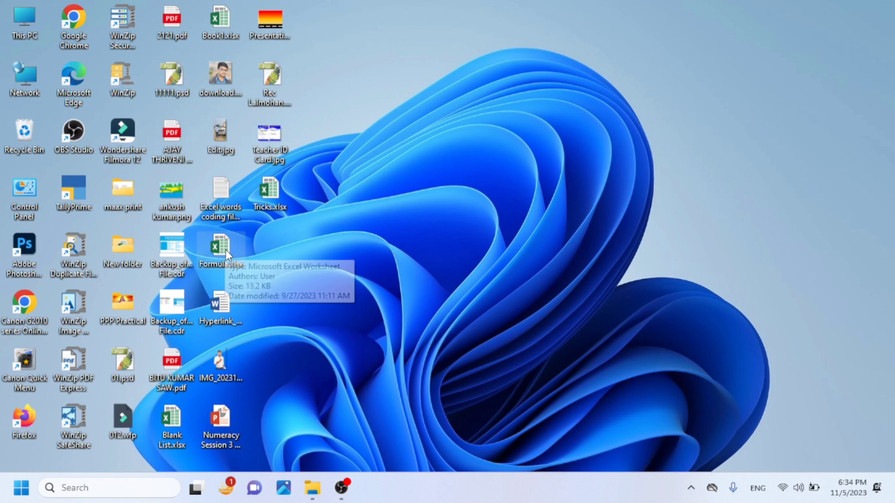
double_click(222, 295)
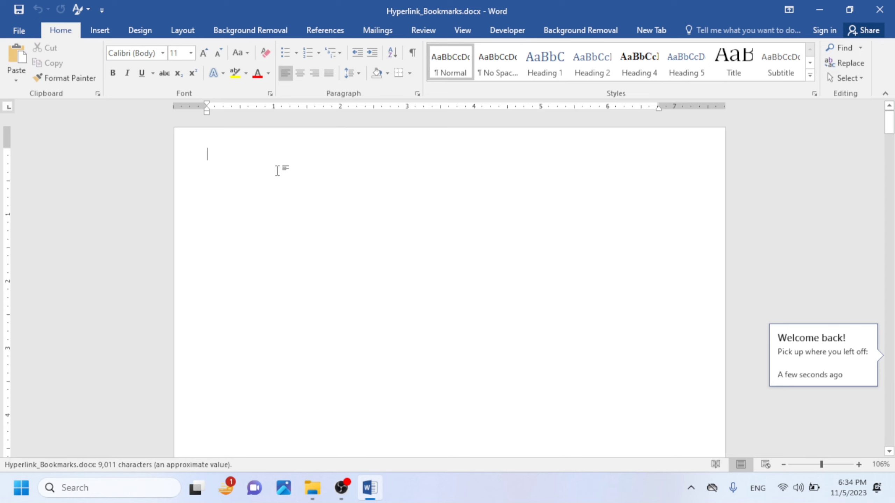
- Go to the Part1 bookmark from the list of bookmarks, close the dialog and deselect the bookmarked text
left_click(95, 31)
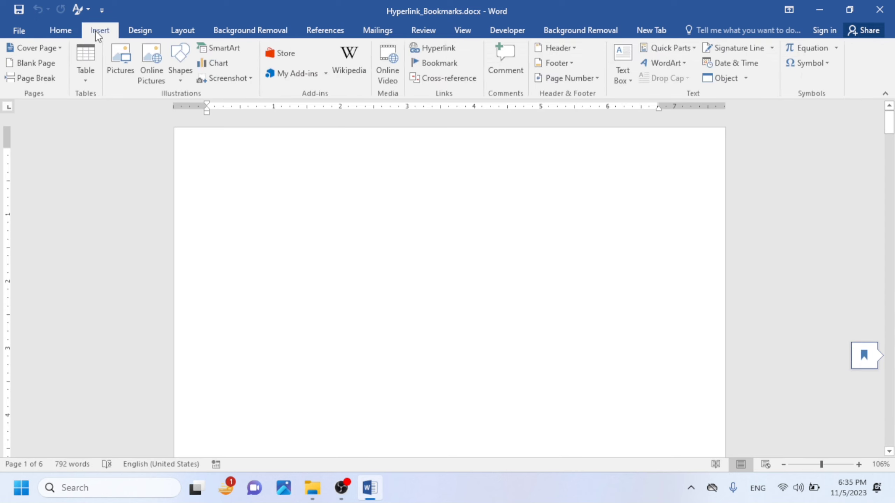
left_click(457, 61)
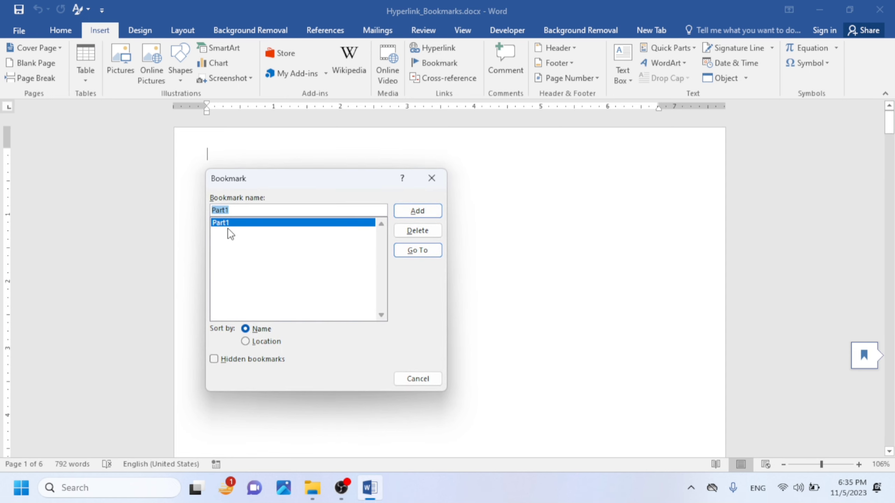
left_click(434, 250)
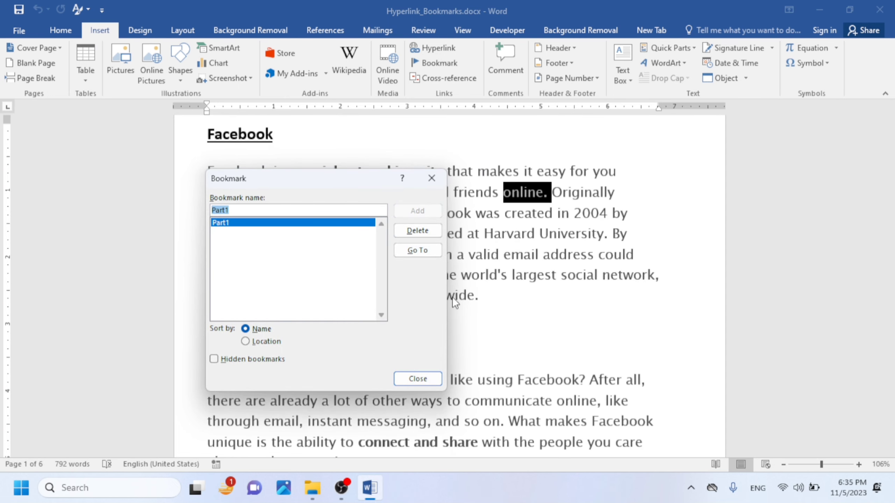
left_click(407, 381)
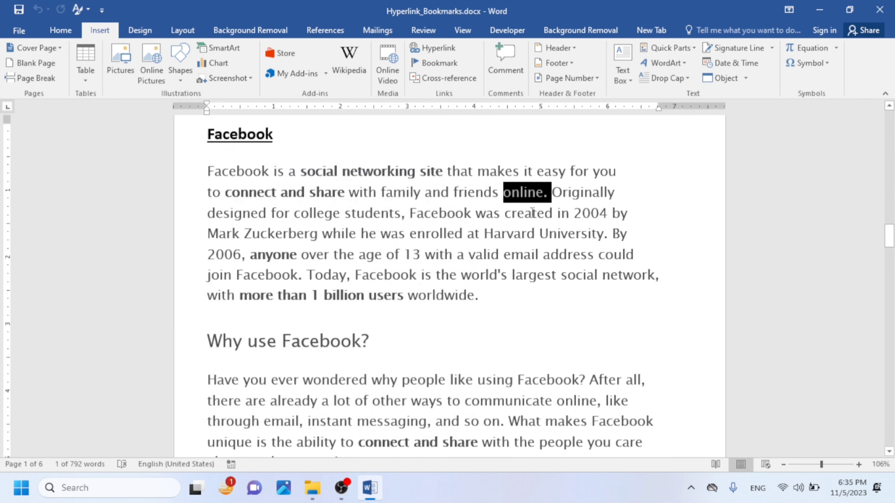
key("Right")
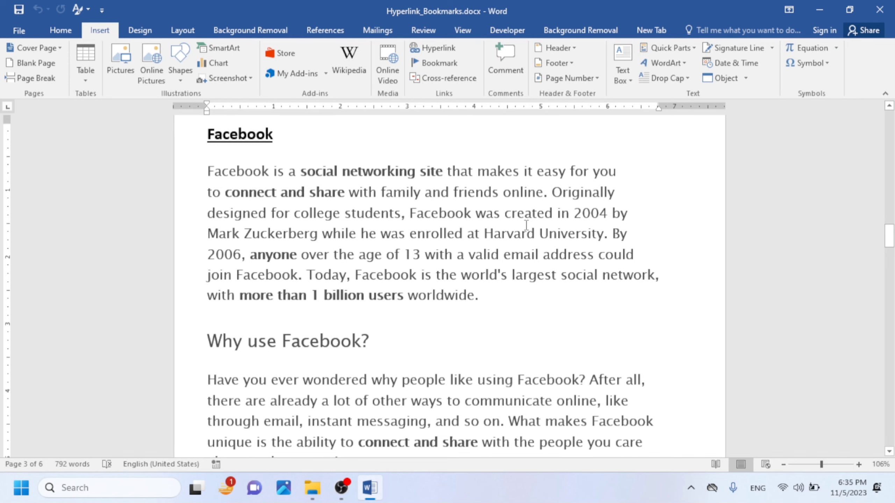
- Add a bookmark named Part2 at the end of the paragraph under the WhatsApp heading
scroll(547, 201, "down", 10)
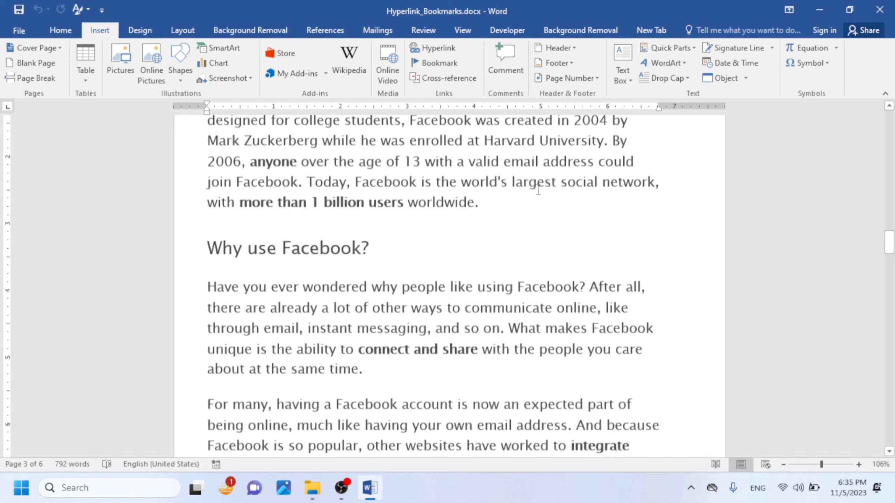
scroll(440, 131, "down", 12)
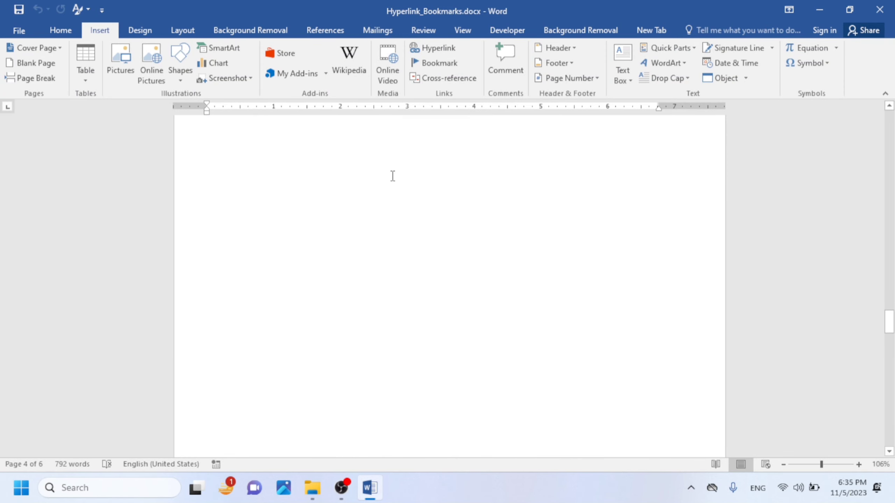
scroll(391, 175, "down", 8)
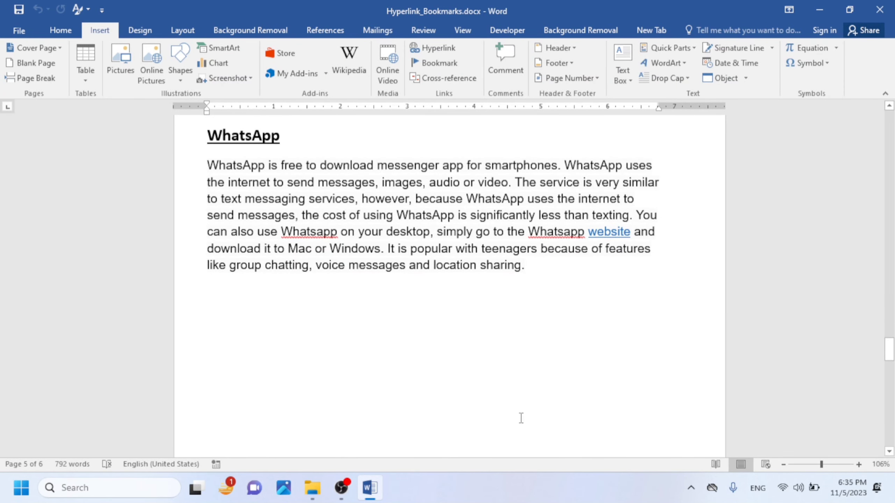
left_click(522, 265)
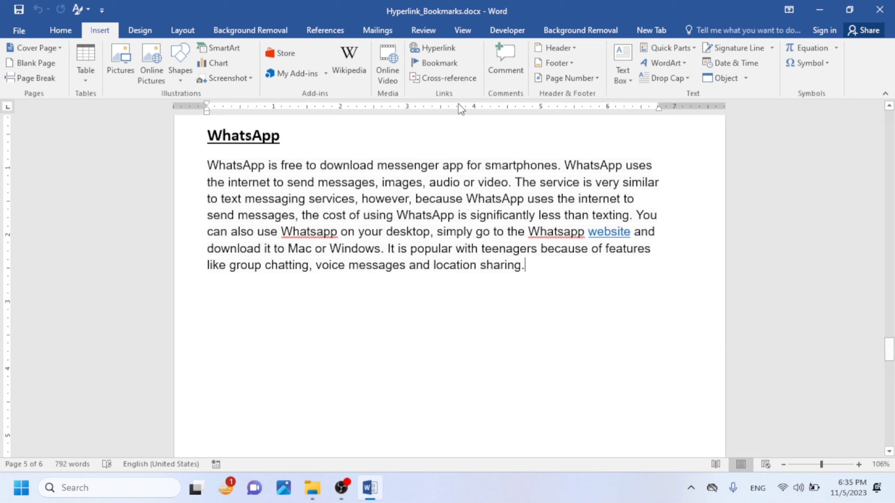
left_click(440, 62)
left_click(282, 161)
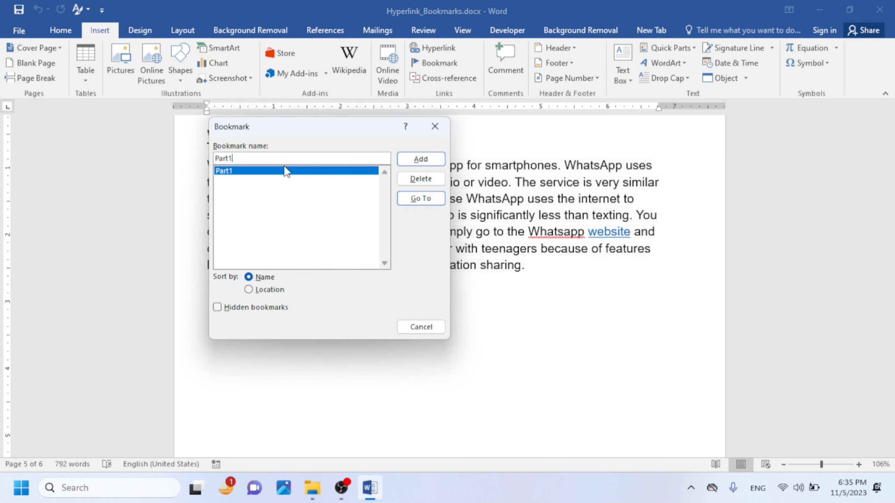
key("BackSpace")
type("2")
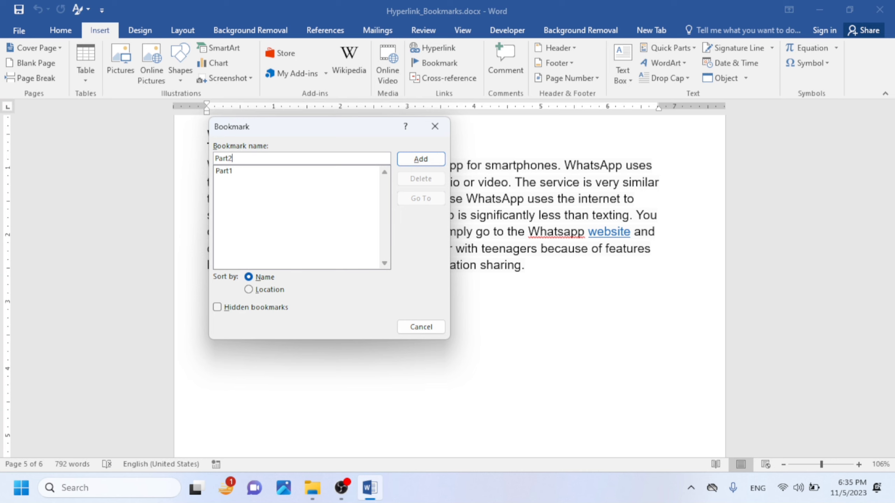
left_click(413, 158)
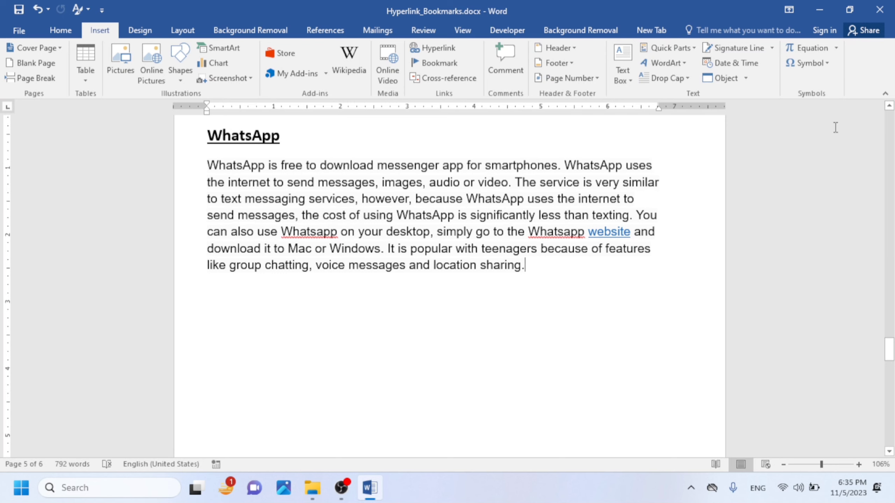
- Close and reopen Hyperlink_Bookmarks.docx and go to its Part2 bookmark from the list of bookmarks
left_click(879, 9)
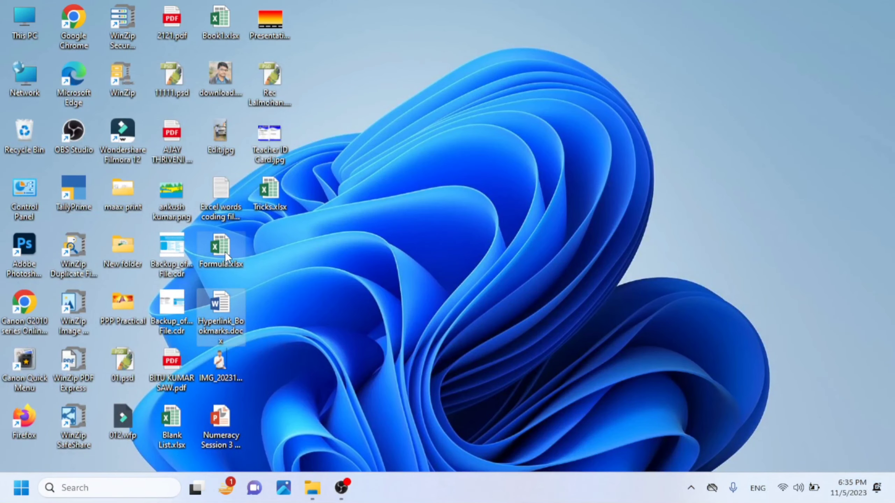
double_click(217, 307)
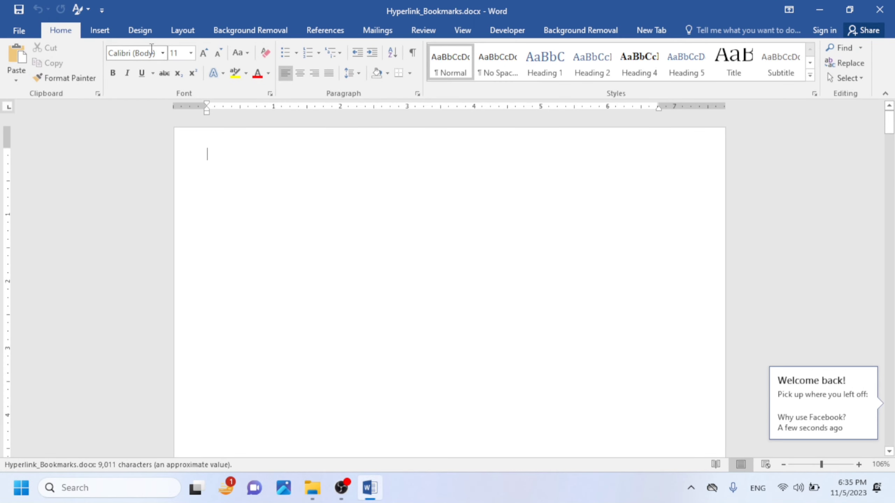
left_click(93, 30)
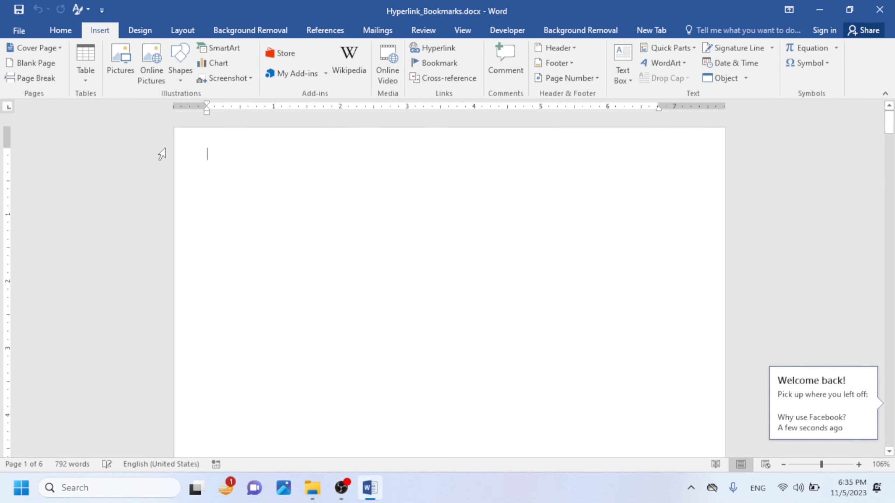
left_click(436, 64)
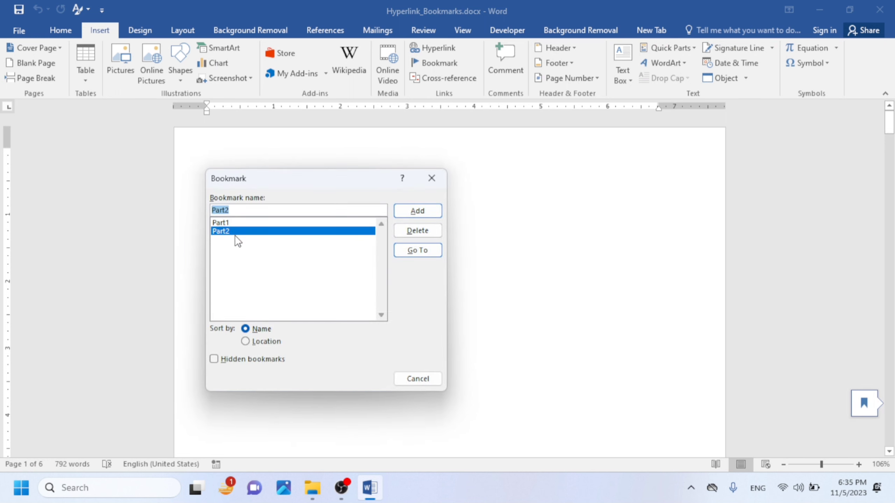
left_click(408, 251)
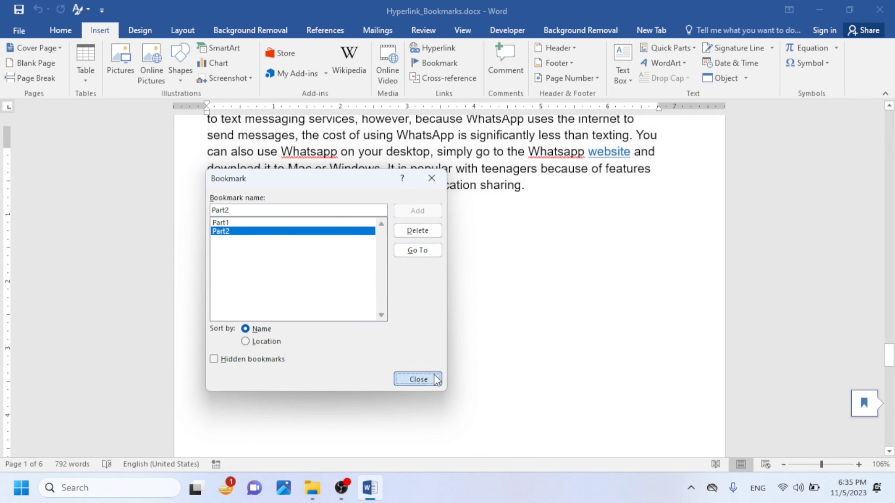
left_click(432, 379)
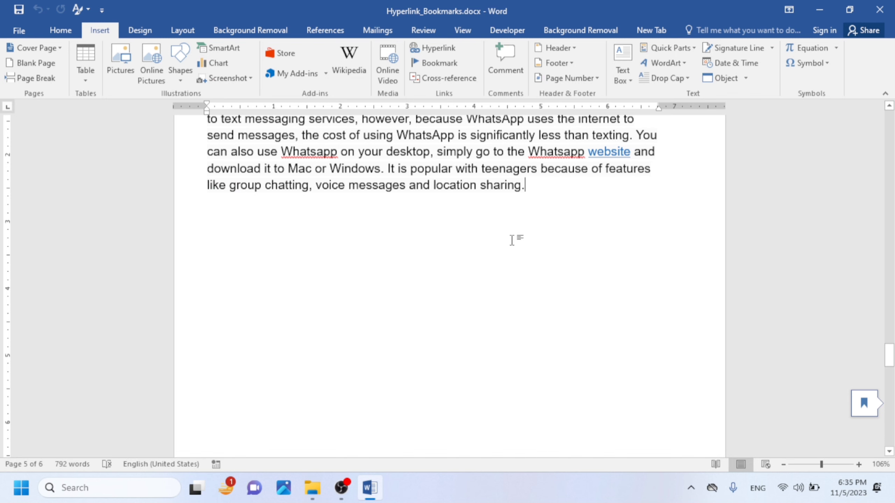
- Look back through the document from the WhatsApp page past the Facebook and Google sections to the first page
scroll(299, 243, "up", 2)
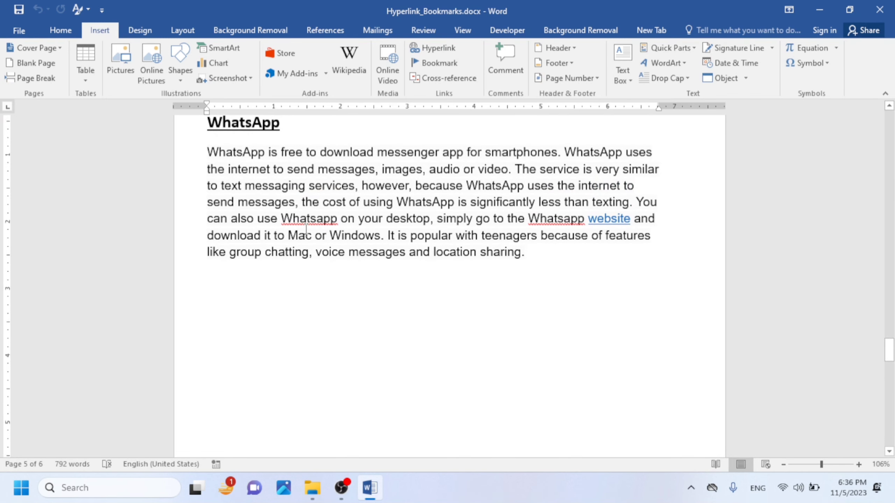
scroll(306, 229, "up", 10)
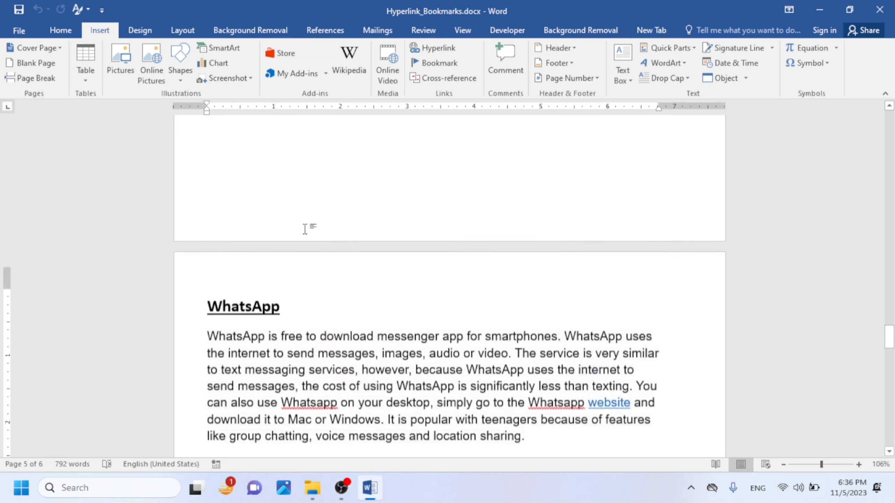
scroll(305, 228, "up", 3)
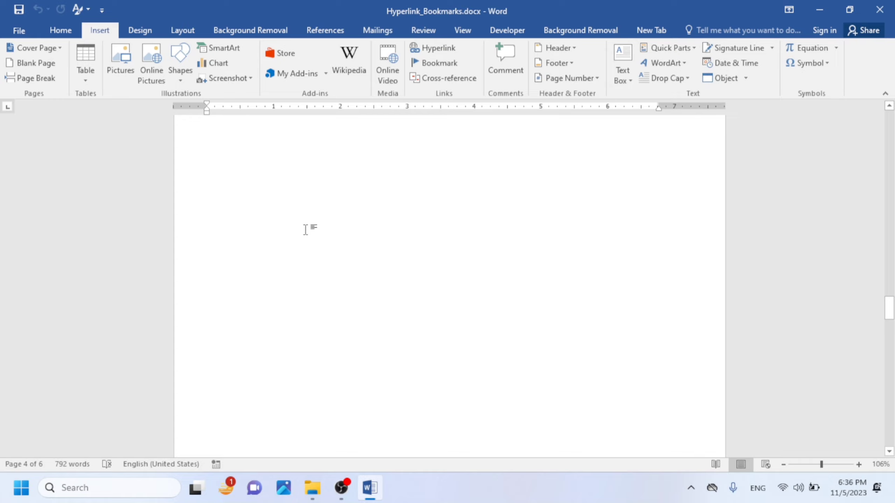
scroll(305, 231, "up", 14)
scroll(306, 237, "up", 15)
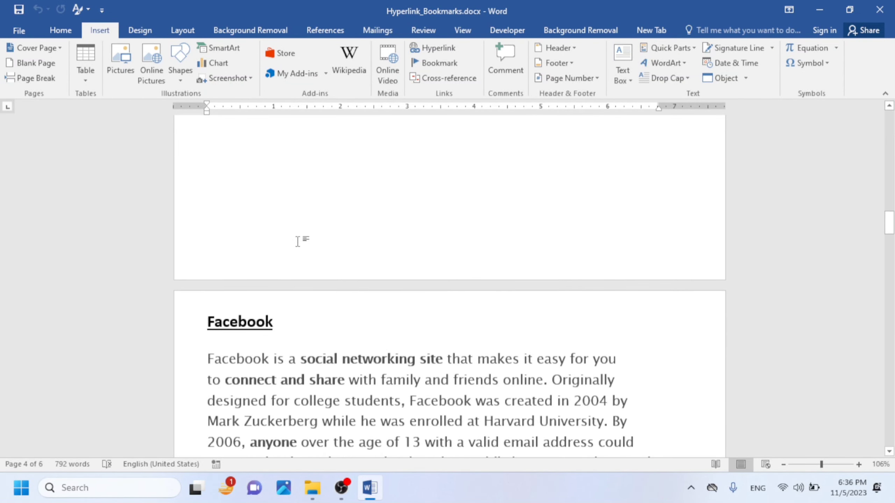
scroll(326, 292, "up", 15)
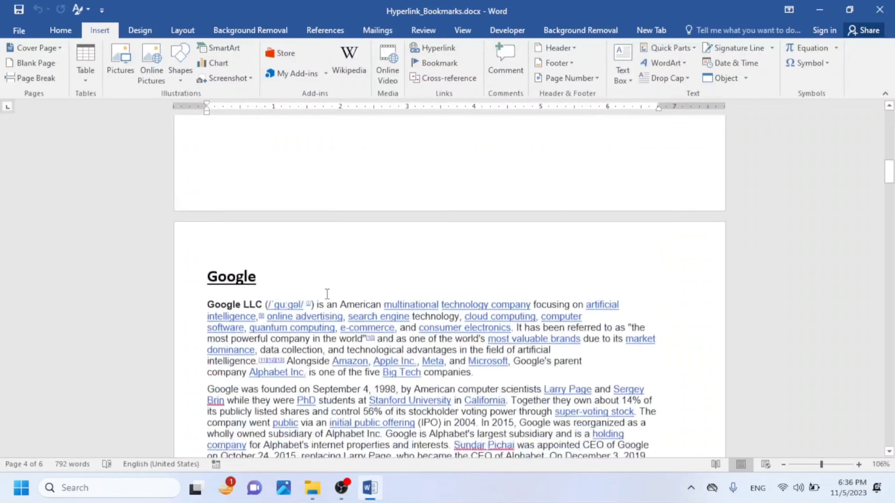
scroll(327, 296, "up", 10)
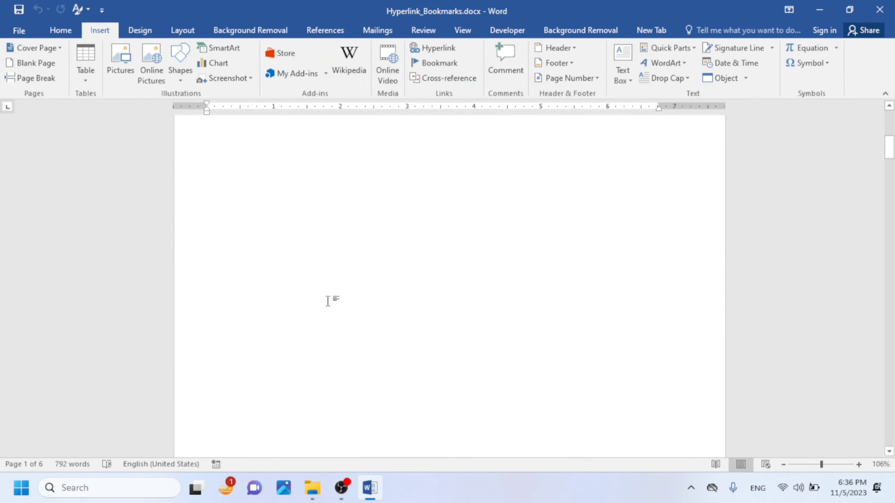
- Create a blank document, set its top margin to 0" and accept the fix that moves the margins inside the printable area
key("ctrl+n")
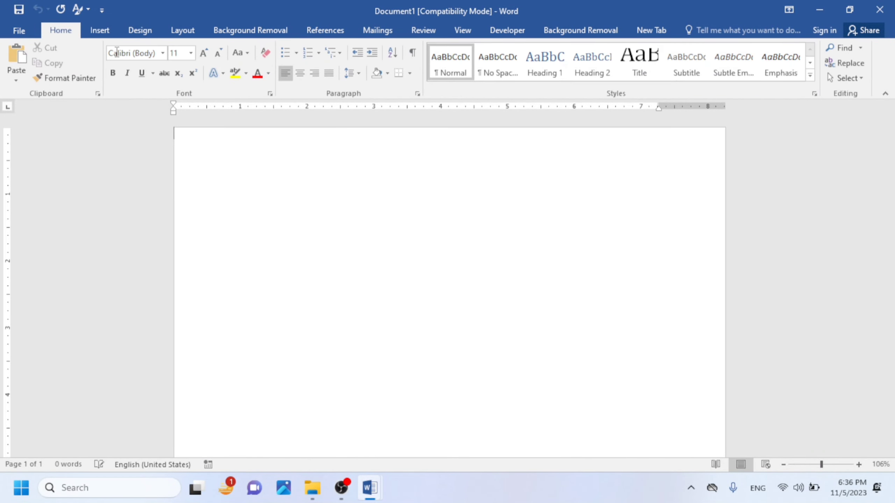
left_click(110, 29)
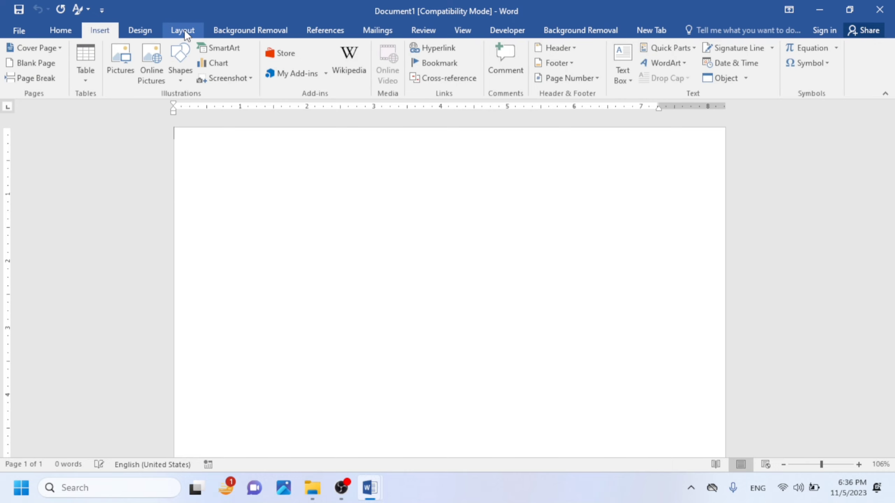
left_click(184, 29)
left_click(18, 59)
left_click(109, 353)
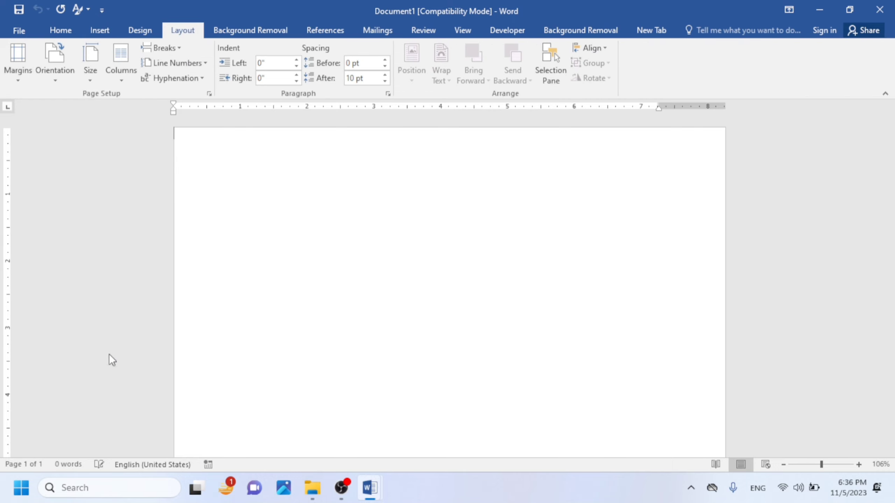
left_click(427, 121)
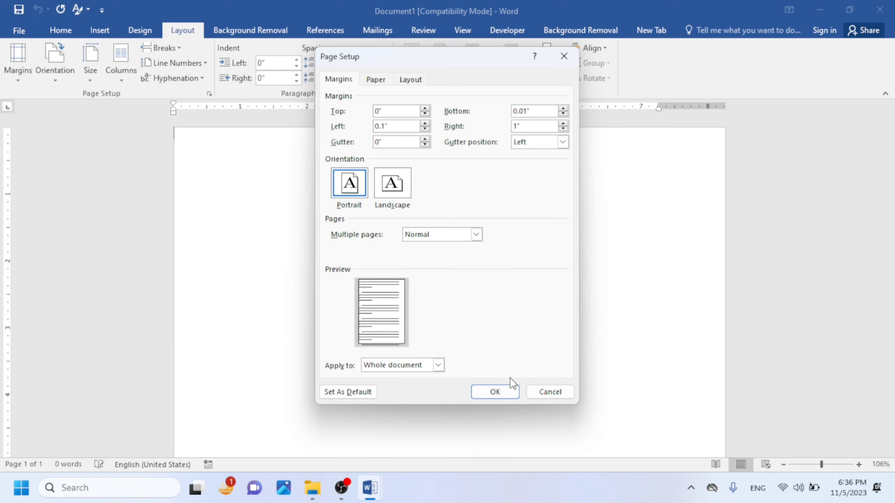
left_click(493, 392)
left_click(427, 289)
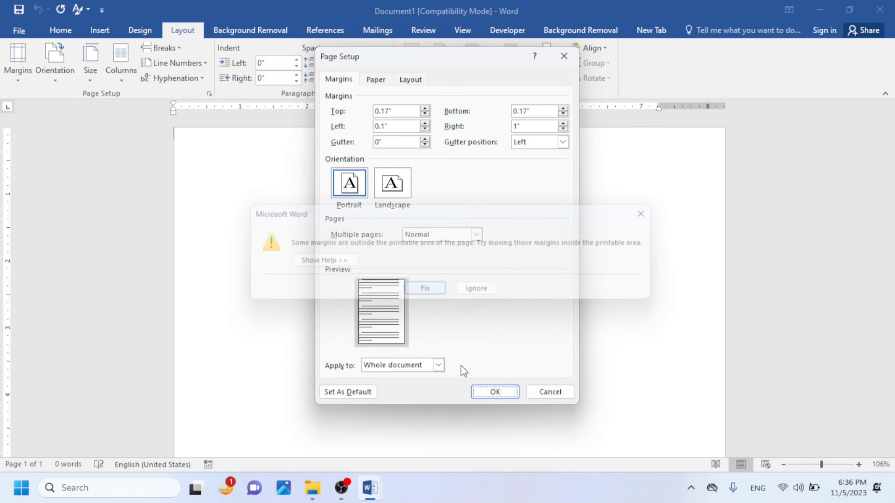
left_click(490, 390)
- Widen the left page margin of the blank document to about 0.8"
scroll(155, 187, "up", 3, "ctrl")
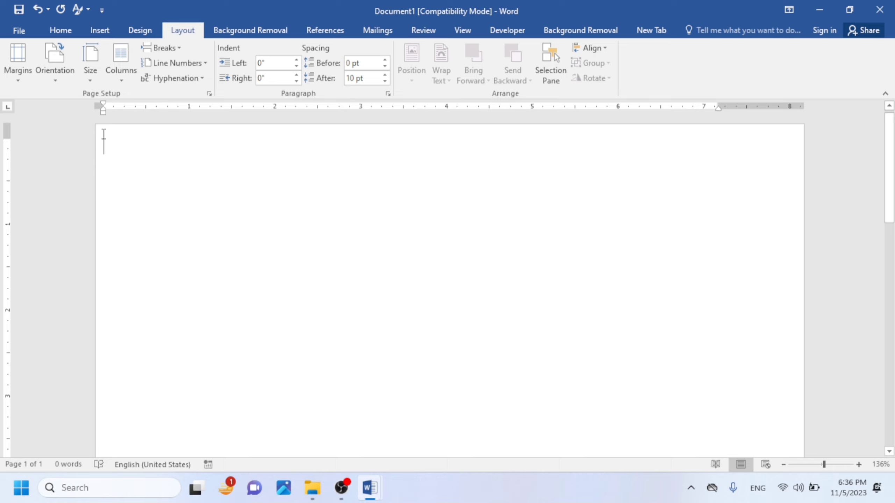
left_click_drag(103, 105, 156, 105)
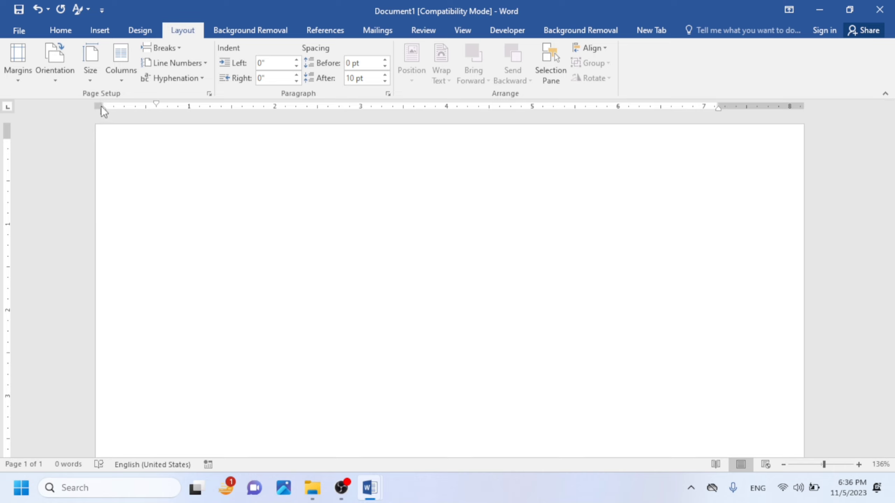
mouse_move(102, 107)
left_mouse_down()
mouse_move(172, 114)
mouse_move(164, 103)
left_mouse_up()
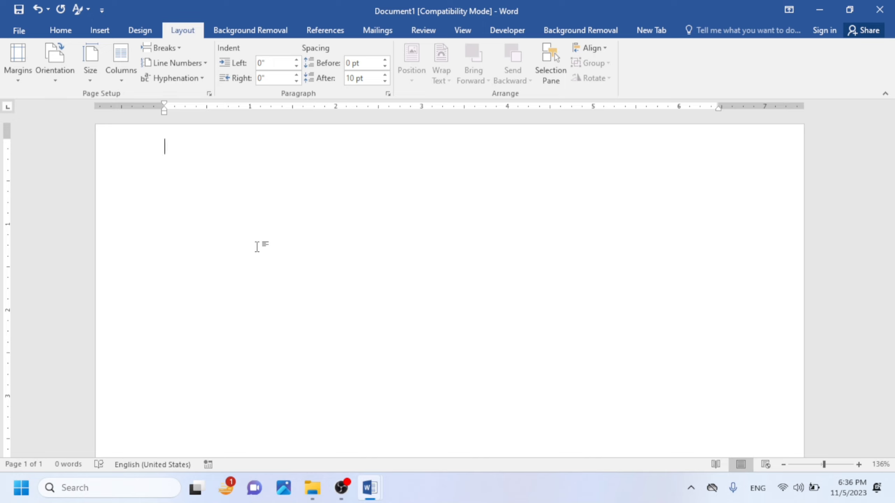
- Fill the blank document with sample paragraphs using =rand()
type("=rand")
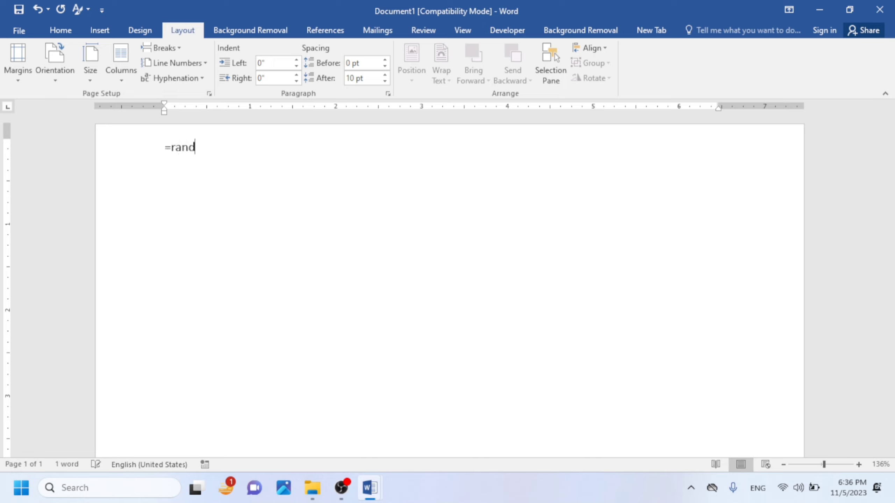
type("()")
key("Return")
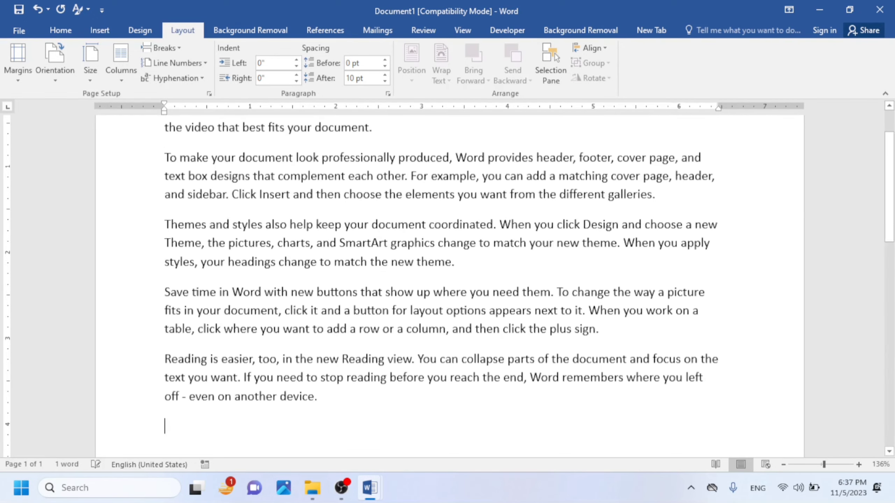
- Select the word "Themes" at the start of the third paragraph and open the Insert Hyperlink settings for it
scroll(275, 267, "up", 2)
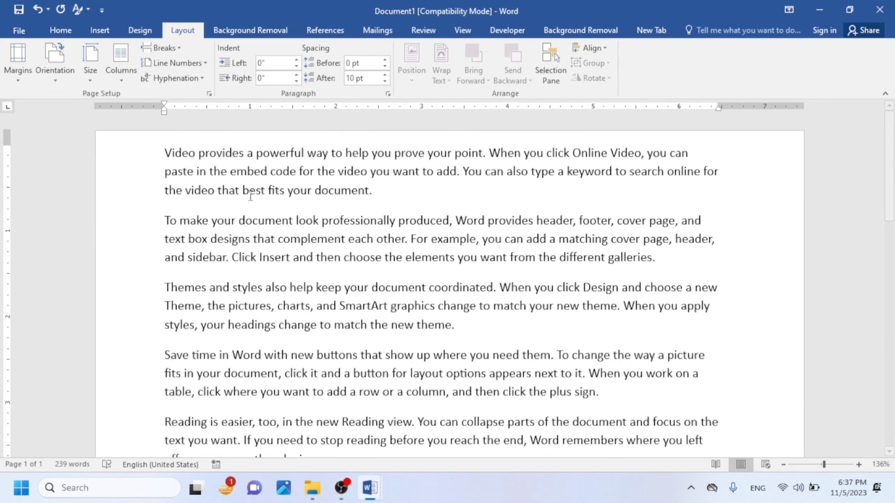
scroll(130, 343, "up", 3, "ctrl")
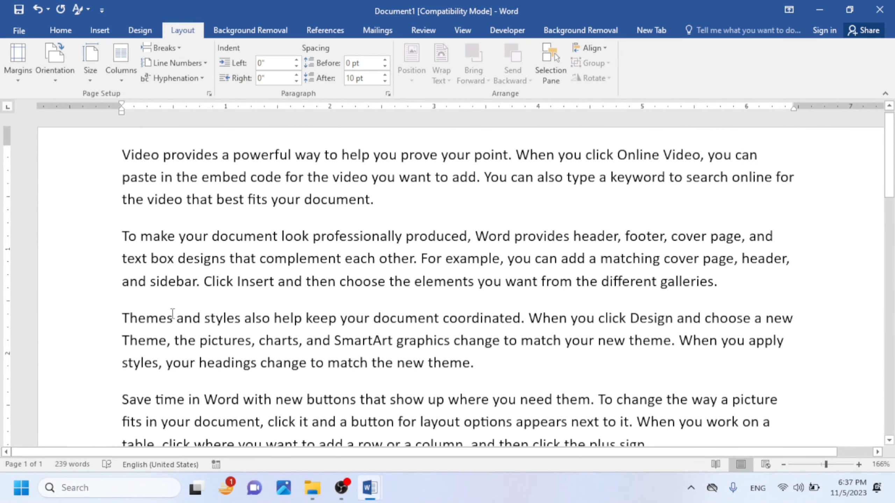
left_click_drag(172, 313, 122, 317)
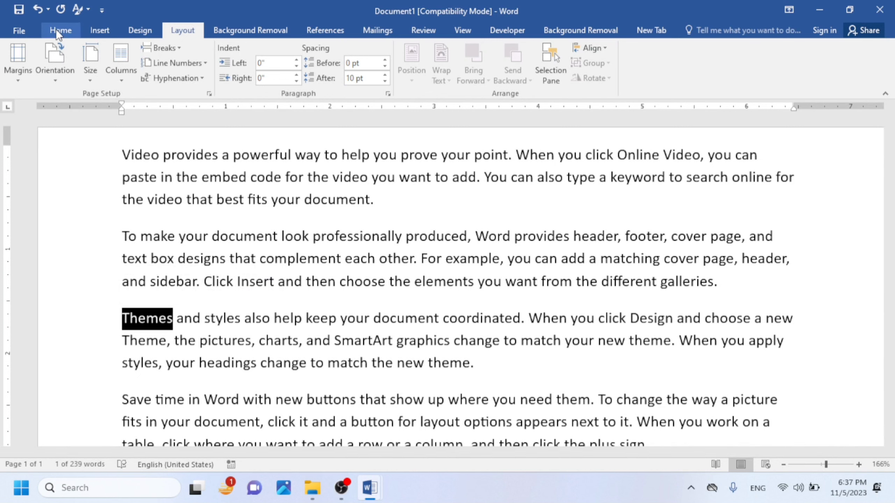
left_click(97, 30)
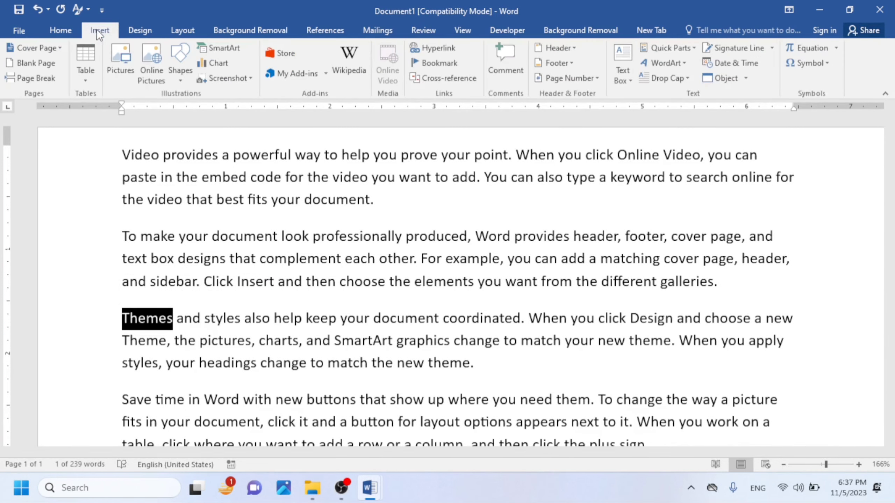
left_click(443, 47)
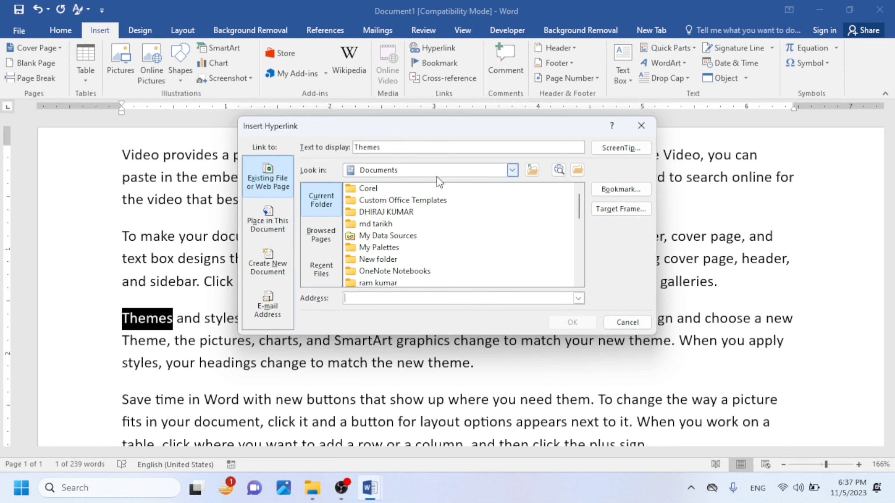
- Link the selected word to the existing file ID CARD.docx in the MS Word folder on drive D:
left_click(374, 169)
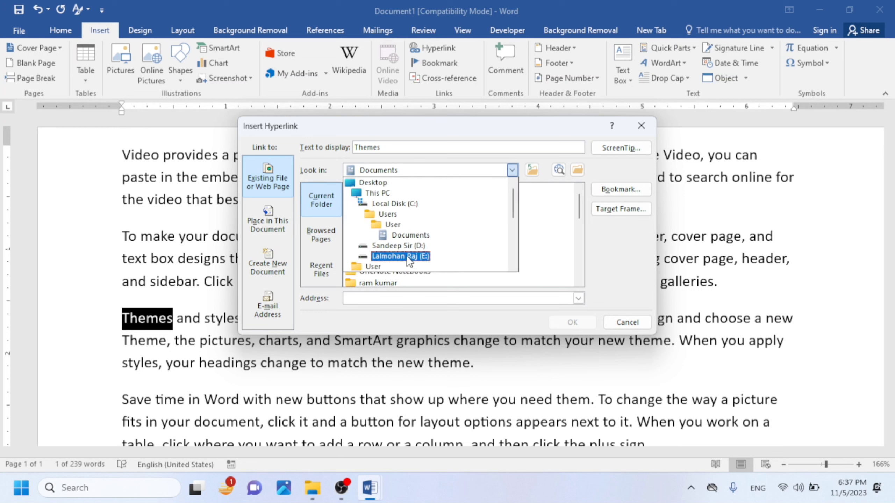
left_click(382, 246)
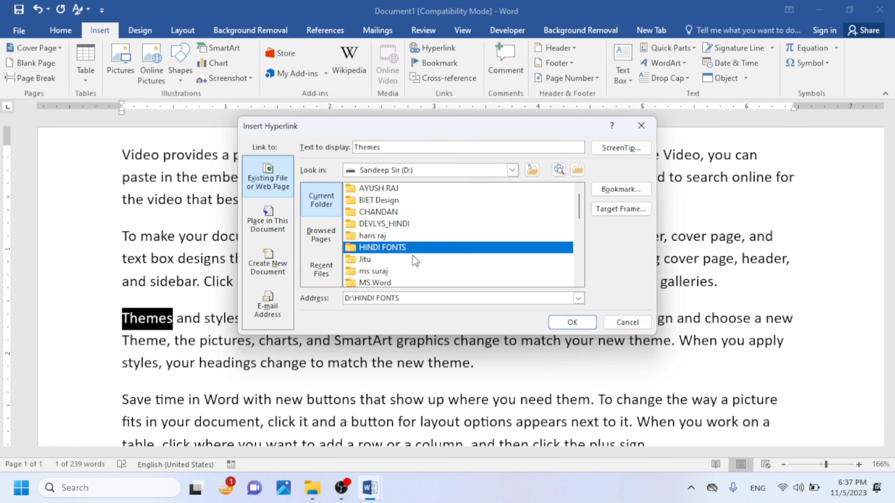
scroll(395, 242, "down", 1)
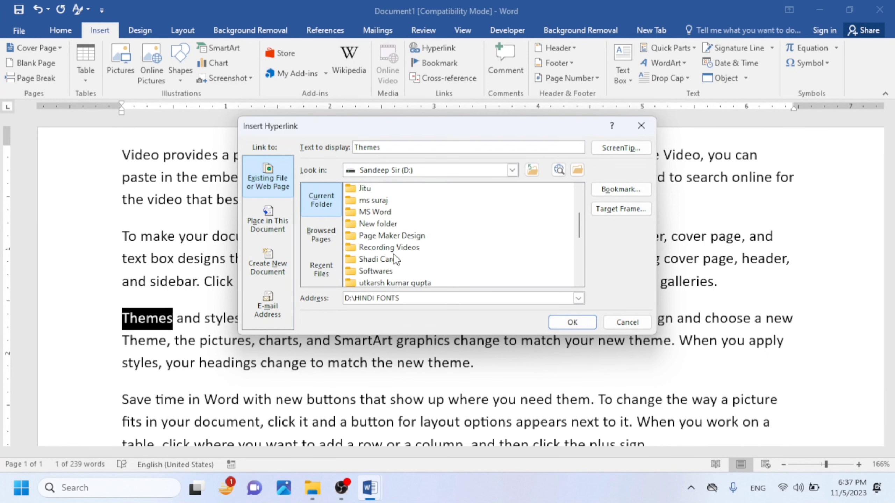
left_click(385, 213)
double_click(384, 212)
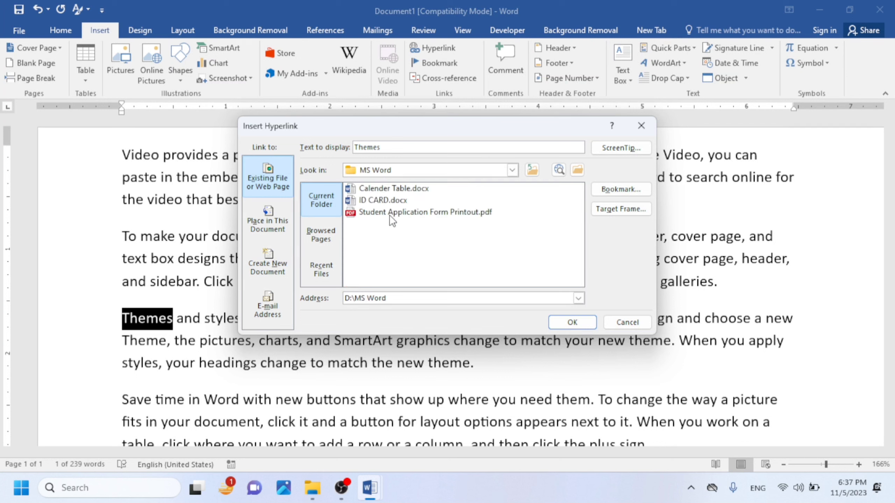
left_click(374, 200)
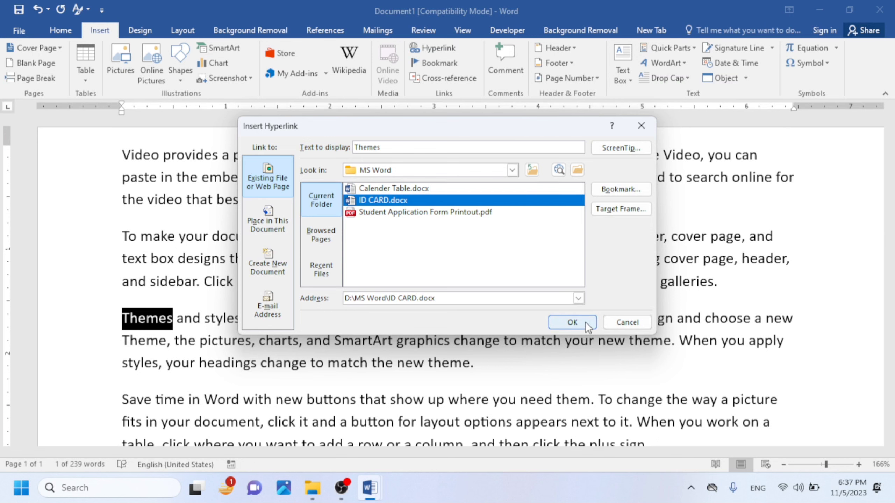
left_click(572, 323)
left_click(140, 363)
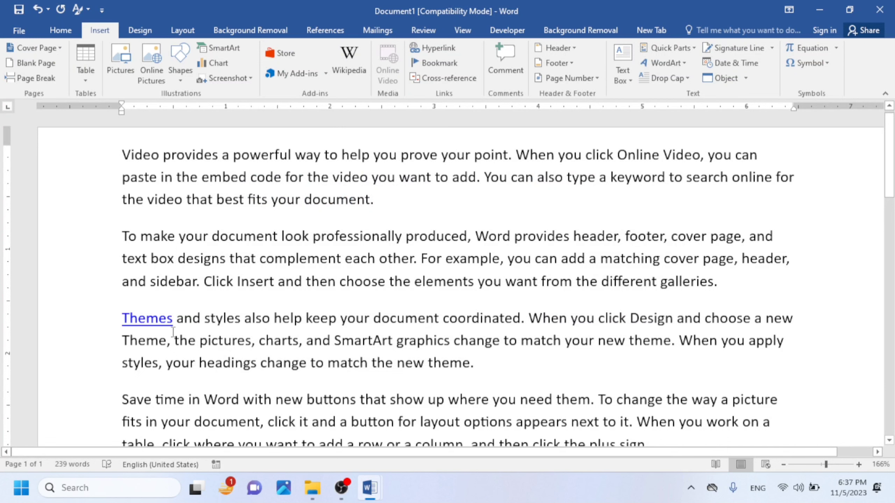
- Follow the "Themes" hyperlink and accept the security notice to open ID CARD.docx
mouse_move(147, 321)
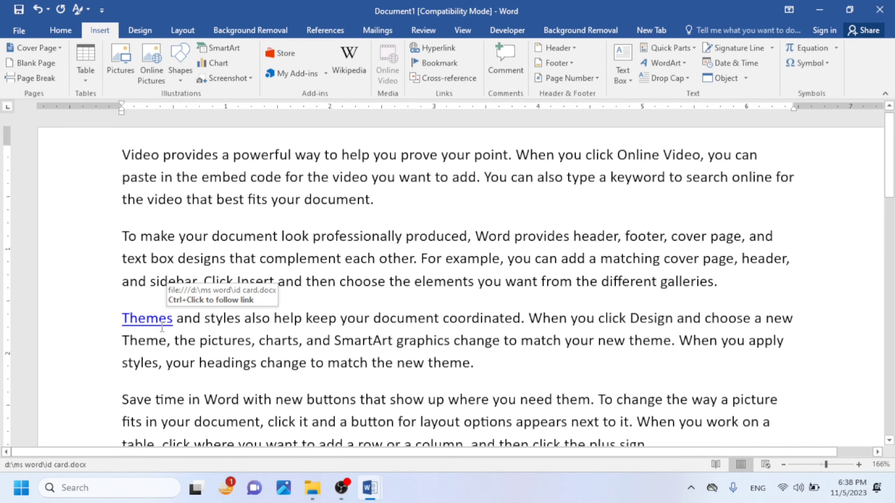
scroll(254, 286, "down", 2)
scroll(209, 302, "up", 2)
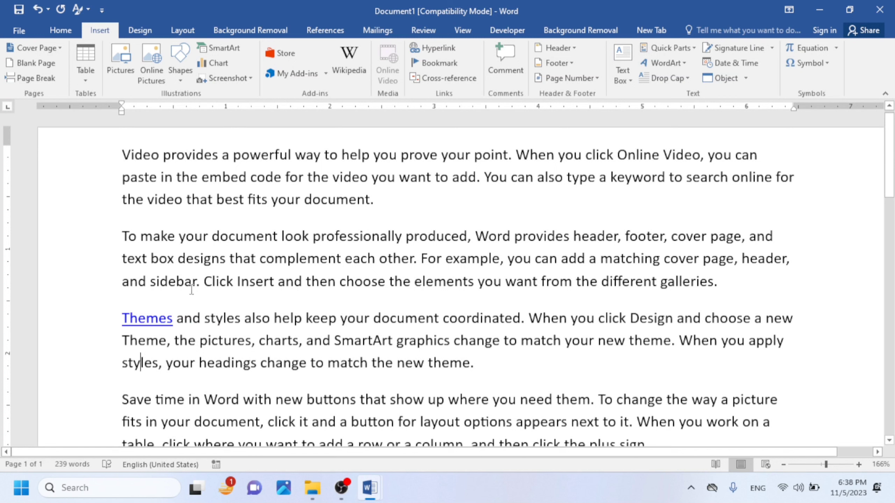
left_click(154, 322, "ctrl")
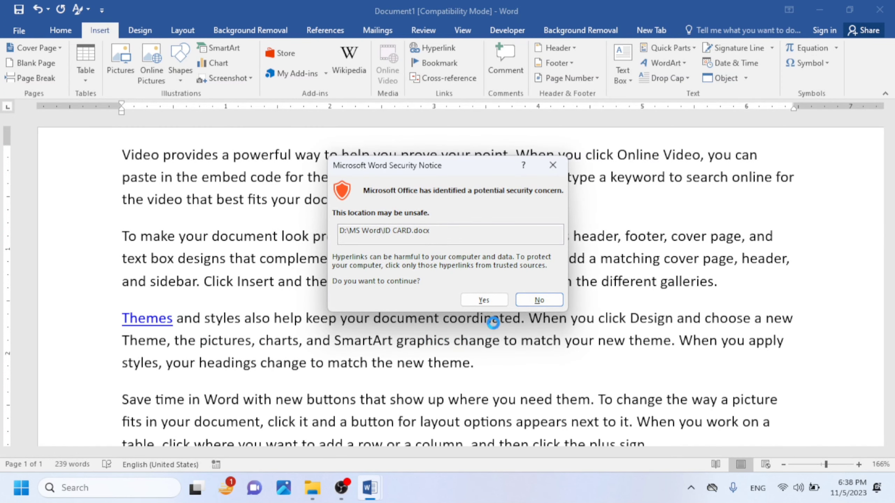
left_click(489, 305)
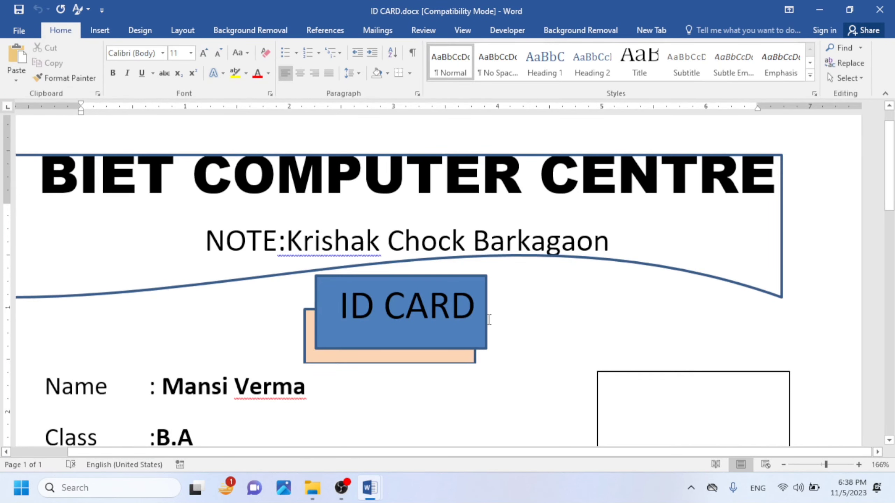
- Look through the linked ID card document from its heading to the signature area, and close it
scroll(440, 343, "down", 8)
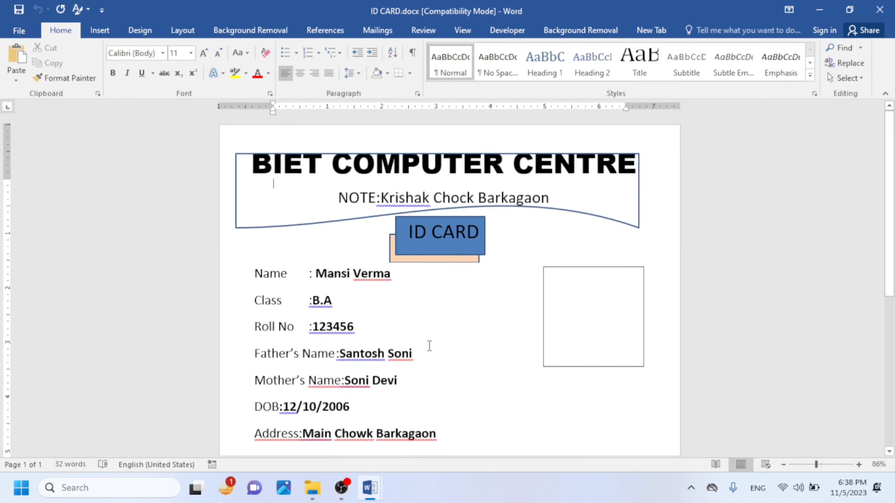
scroll(429, 346, "down", 6)
scroll(429, 349, "up", 6)
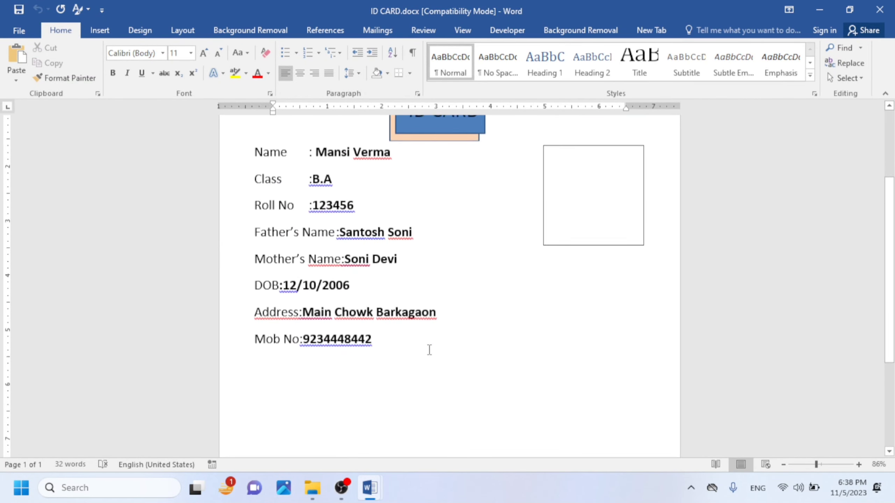
scroll(430, 352, "down", 2)
scroll(429, 356, "down", 2)
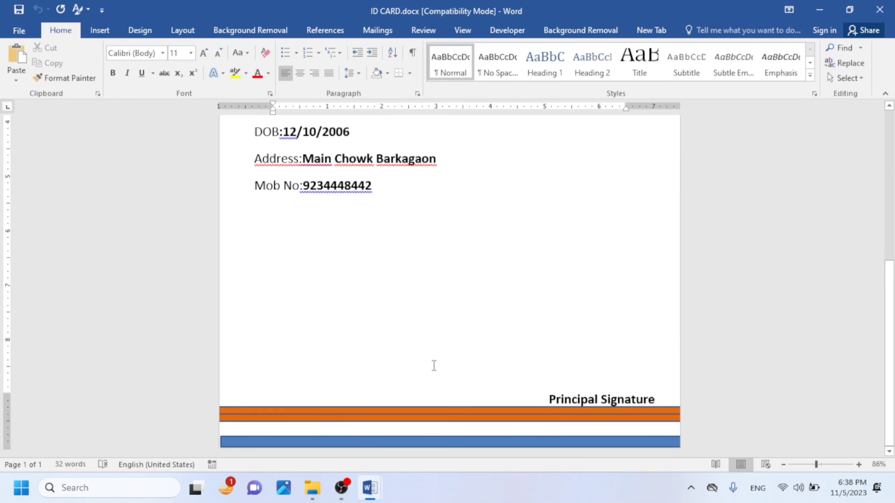
scroll(432, 363, "up", 4)
scroll(434, 366, "up", 3)
scroll(434, 365, "up", 2, "ctrl")
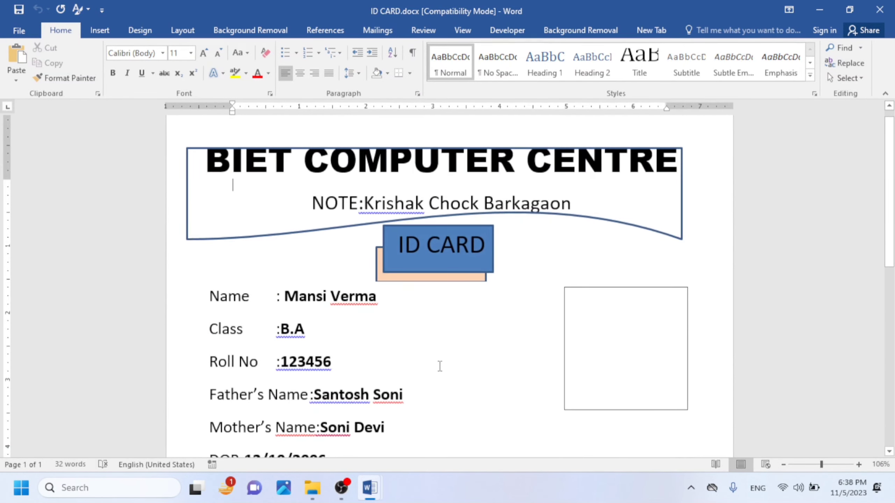
left_click(879, 9)
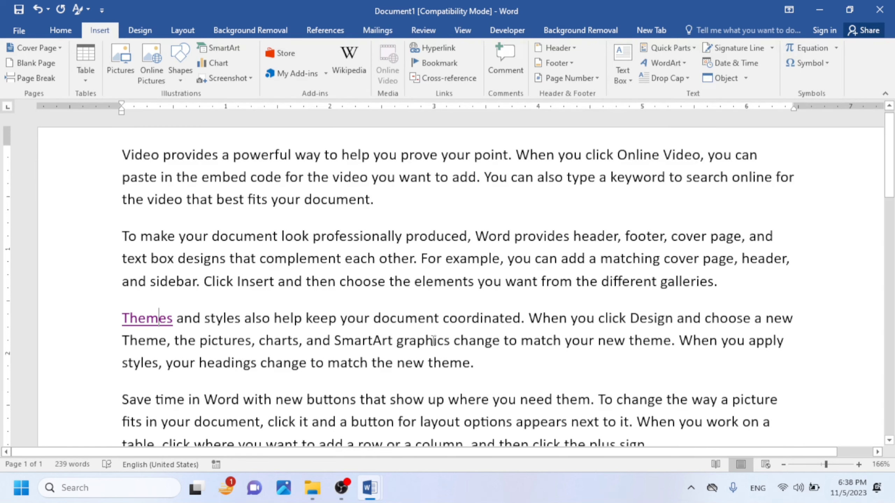
scroll(440, 355, "down", 5)
scroll(440, 355, "down", 4)
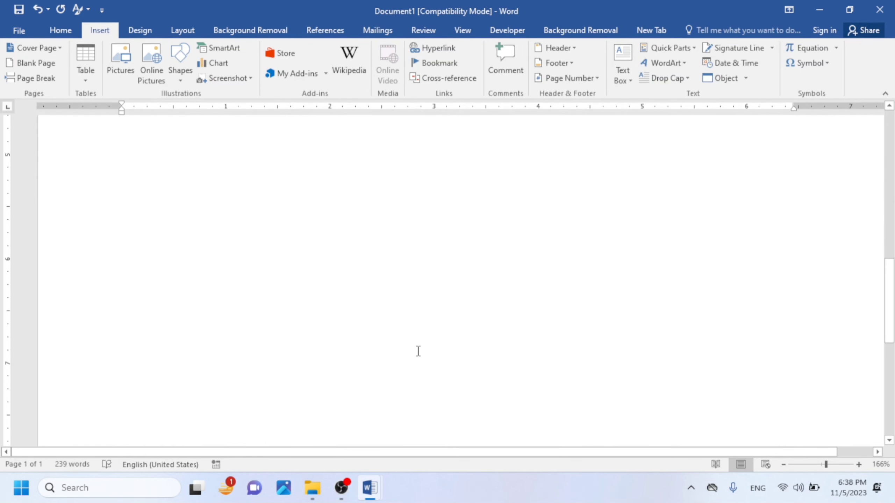
scroll(418, 351, "up", 3)
scroll(182, 374, "up", 4)
scroll(188, 372, "down", 2)
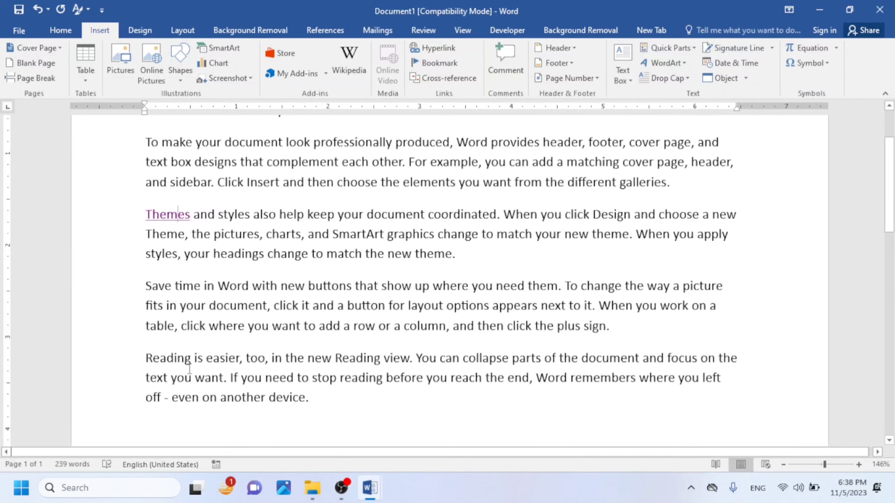
scroll(189, 370, "up", 2)
scroll(189, 369, "up", 1)
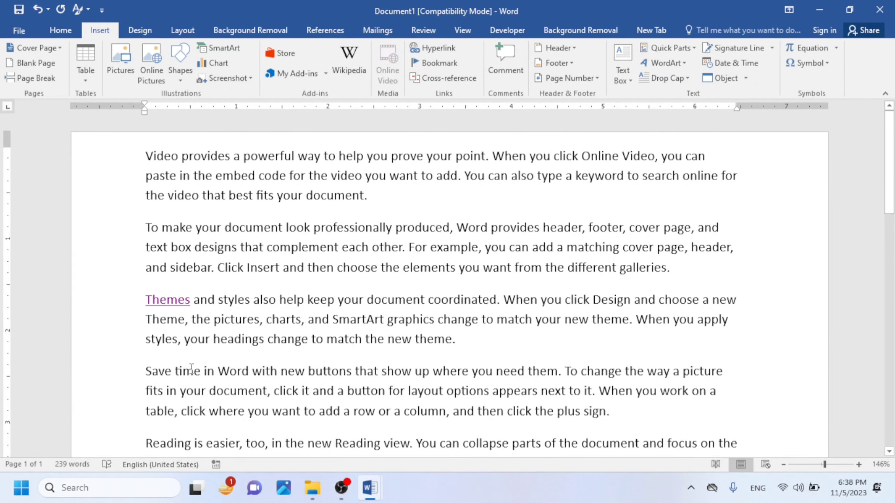
- Undo the hyperlink and the generated sample text, and delete the remaining =rand() formula to empty the page
key("ctrl+z")
key("ctrl+z")
key("BackSpace")
key("BackSpace")
key("BackSpace")
key("BackSpace")
key("BackSpace")
key("BackSpace")
key("BackSpace")
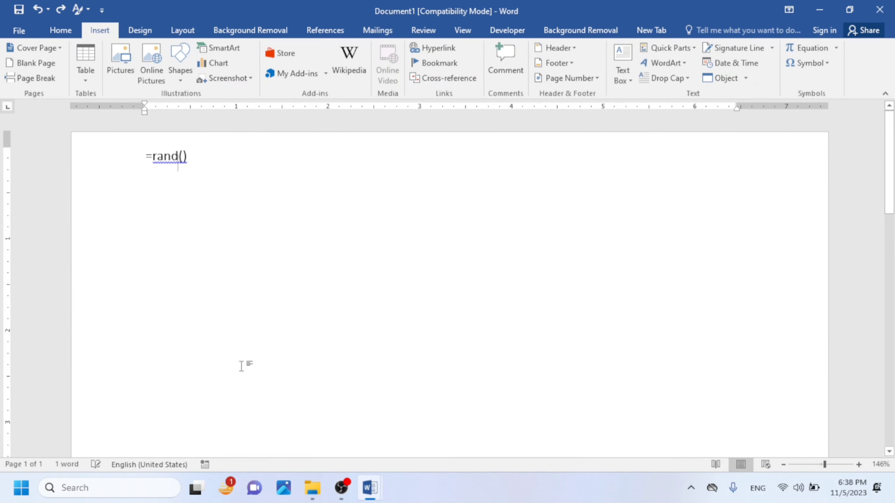
key("BackSpace")
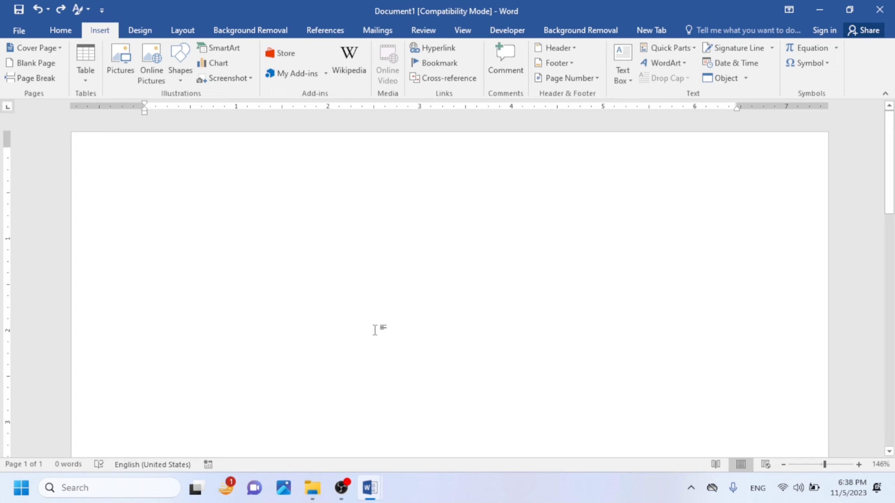
- Enter "Member List" as the first line of the empty page and "Emp." on the line below
scroll(303, 404, "up", 2)
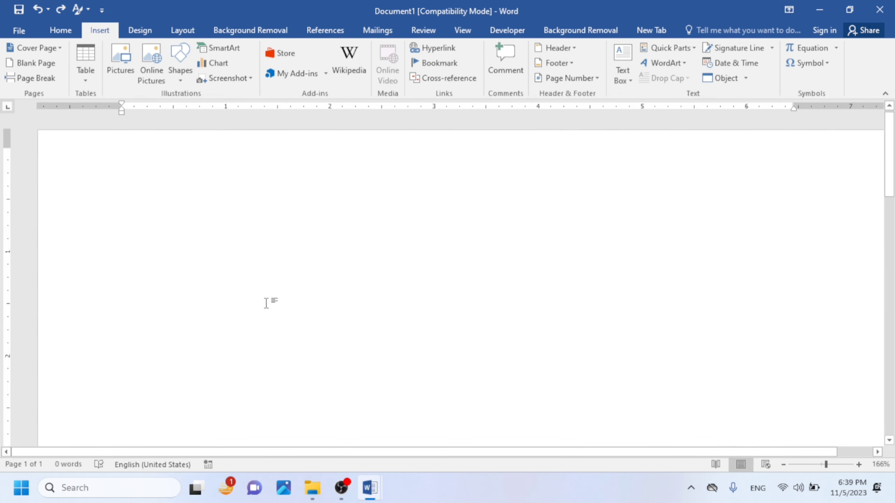
type("Member List")
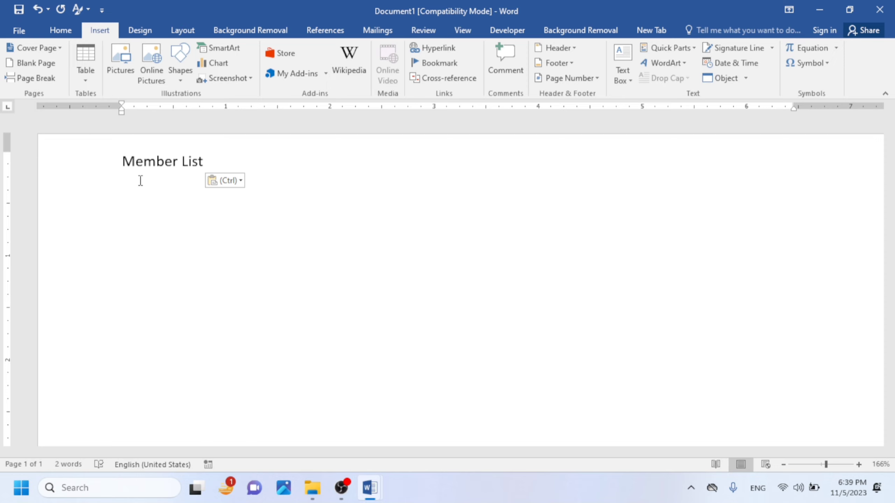
type("Emp.")
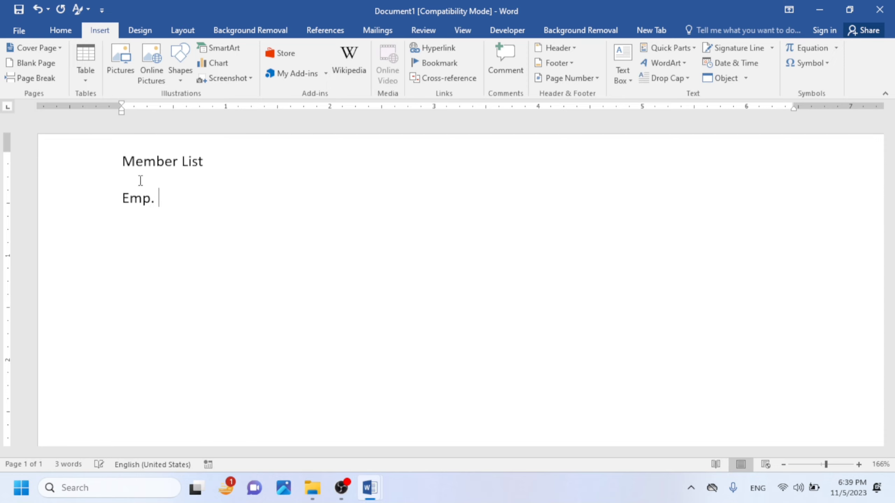
key("Return")
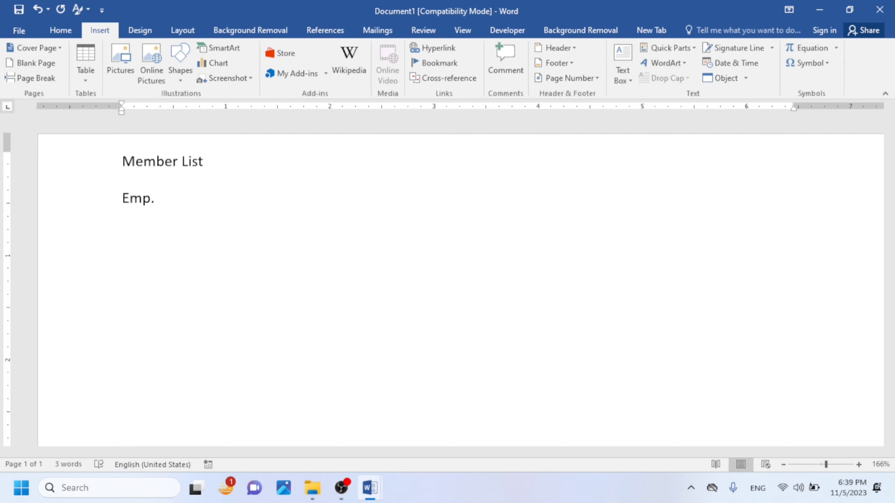